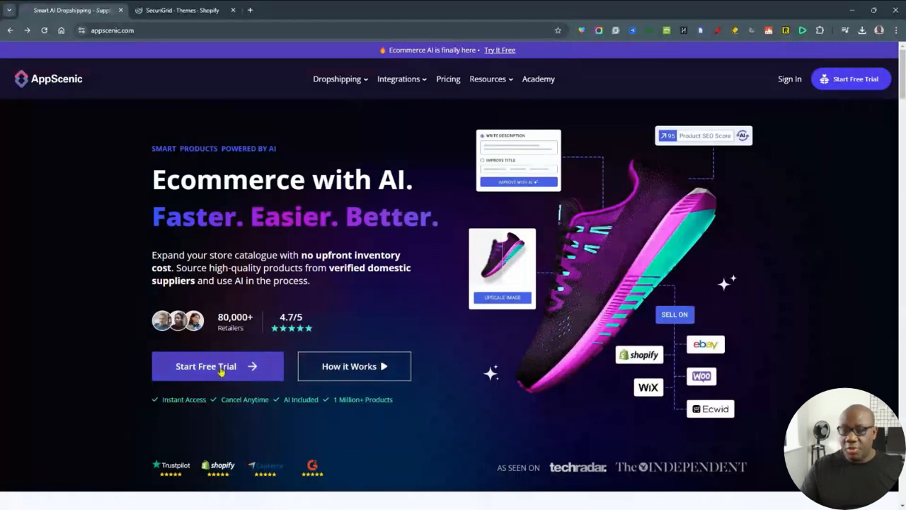
- Open the Shopify integration from the homepage's store connections and start connecting a Shopify store
{"action": "scroll", "coordinate": [748, 291], "scroll_direction": "down", "scroll_amount": 8}
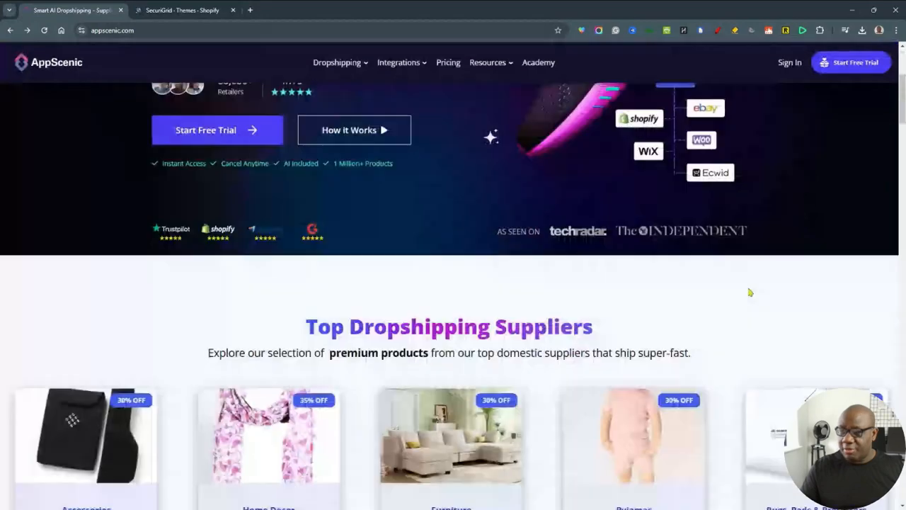
{"action": "scroll", "coordinate": [750, 292], "scroll_direction": "down", "scroll_amount": 15}
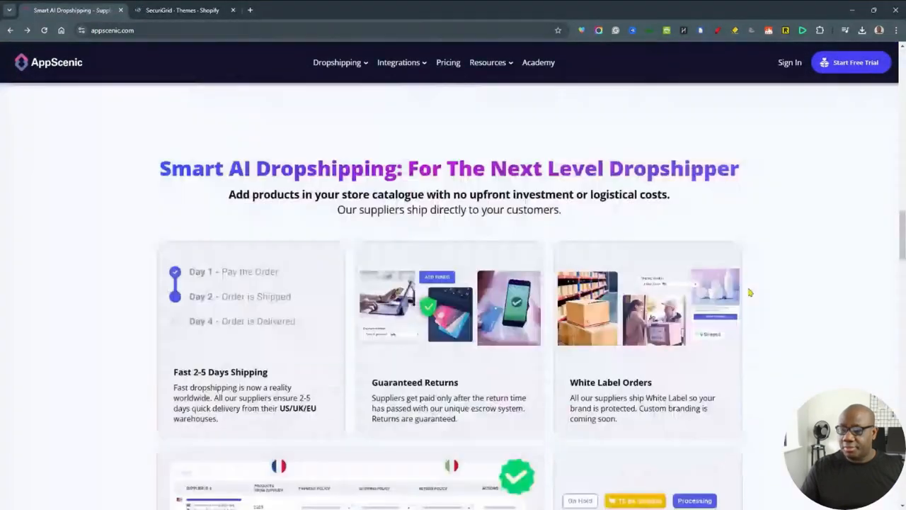
{"action": "scroll", "coordinate": [748, 294], "scroll_direction": "down", "scroll_amount": 1}
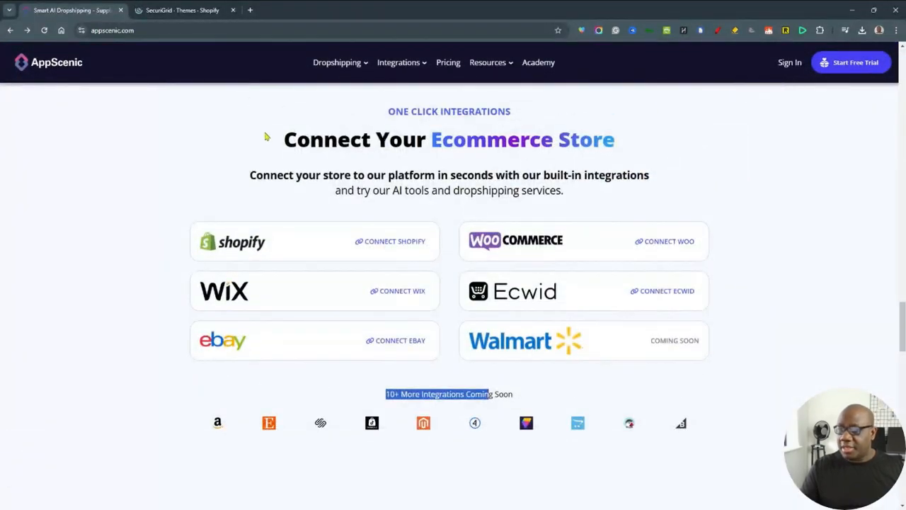
{"action": "left_click_drag", "start_coordinate": [292, 139], "coordinate": [609, 141]}
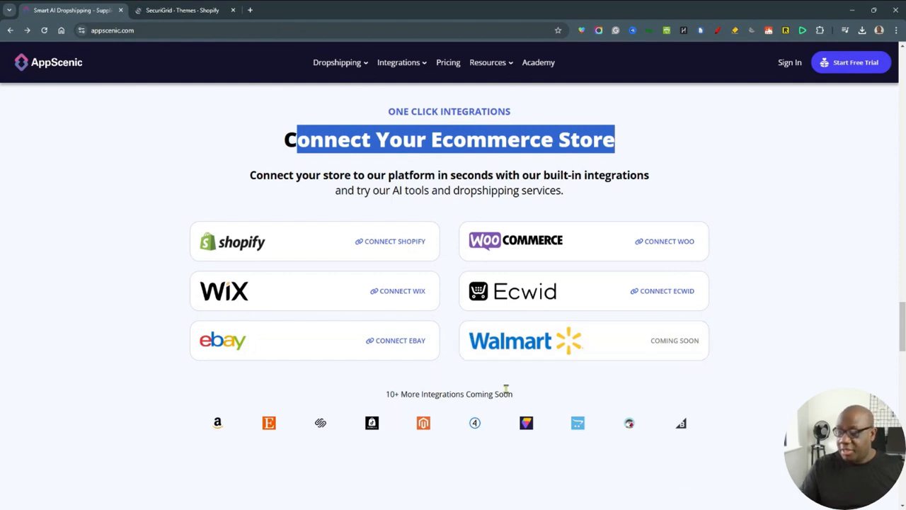
{"action": "left_click_drag", "start_coordinate": [514, 394], "coordinate": [385, 394]}
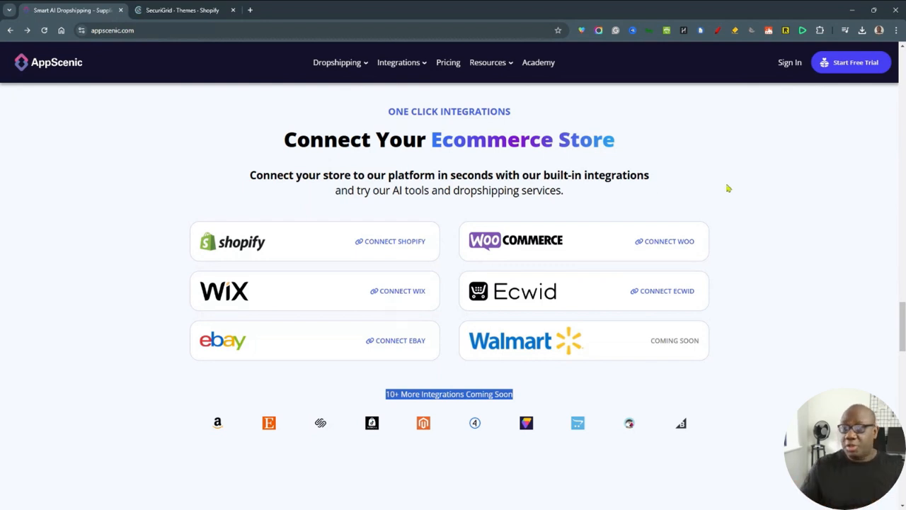
{"action": "left_click", "coordinate": [381, 248]}
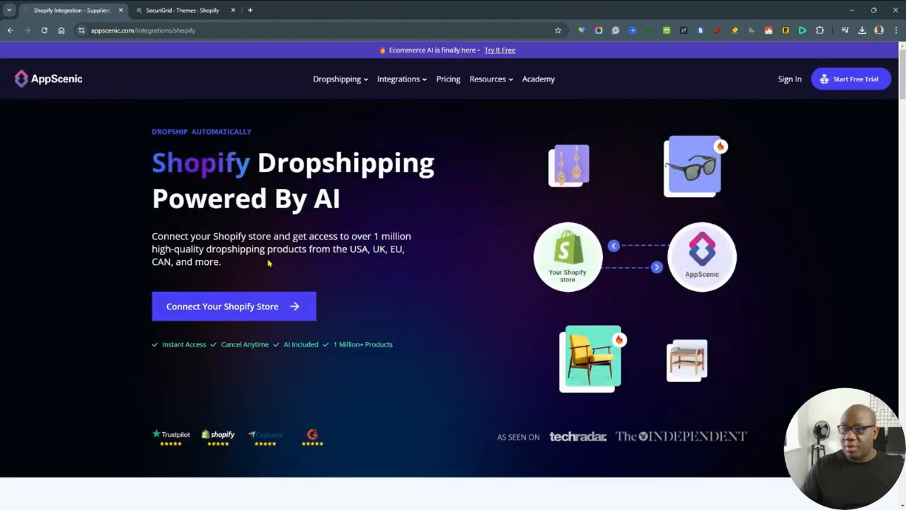
{"action": "left_click", "coordinate": [238, 306]}
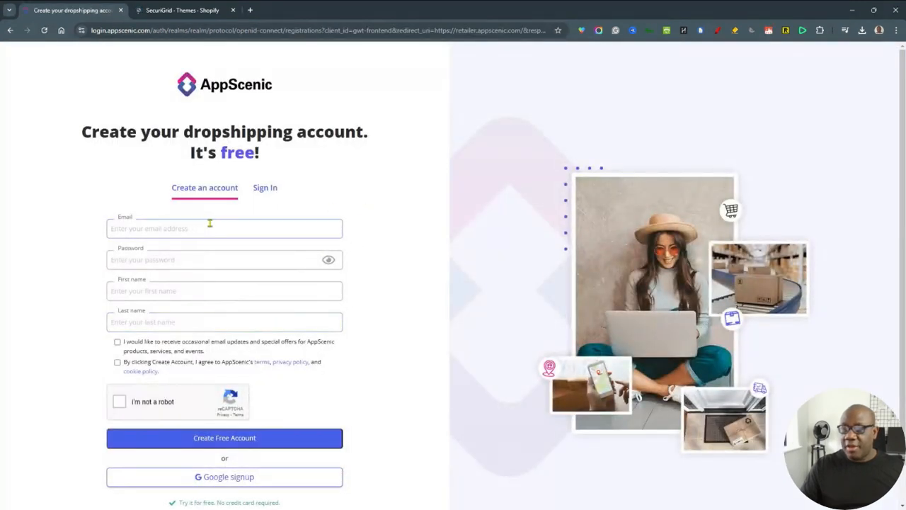
- Create the free dropshipping account through Google signup using an existing Google account
{"action": "scroll", "coordinate": [407, 257], "scroll_direction": "down", "scroll_amount": 1}
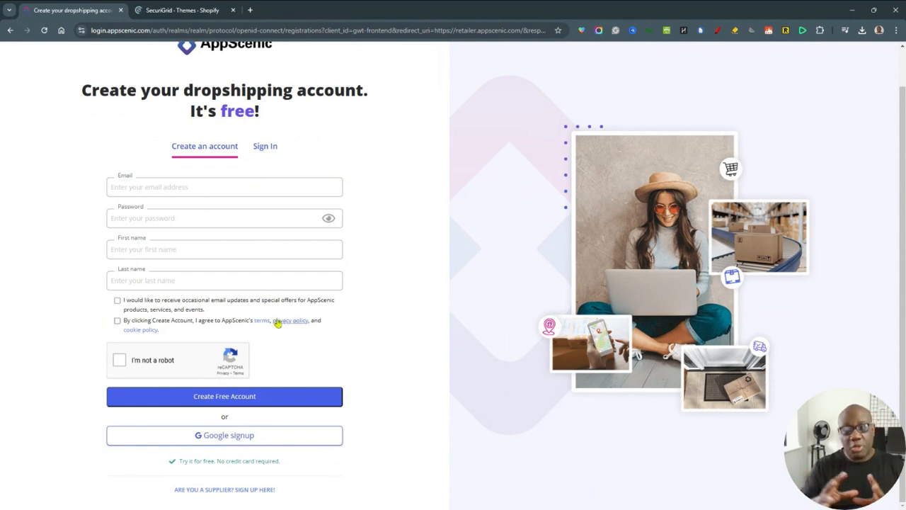
{"action": "left_click", "coordinate": [228, 436]}
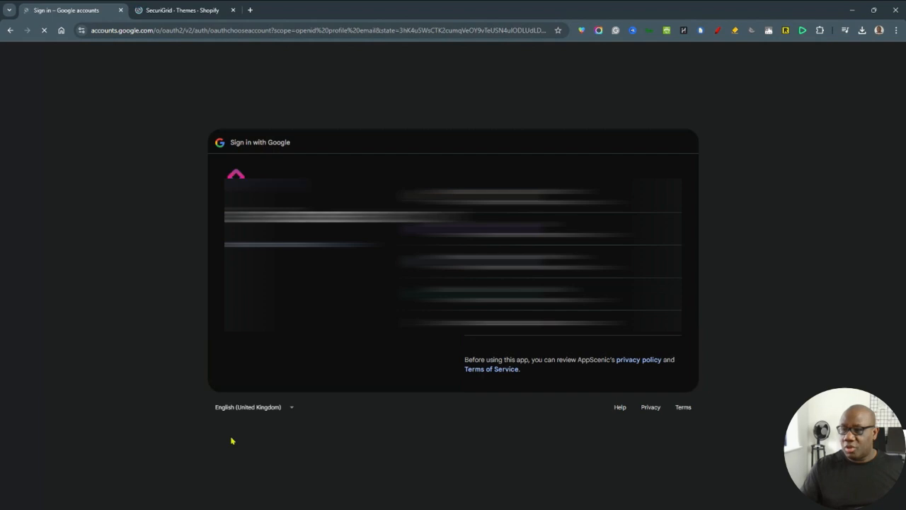
{"action": "left_click", "coordinate": [572, 196]}
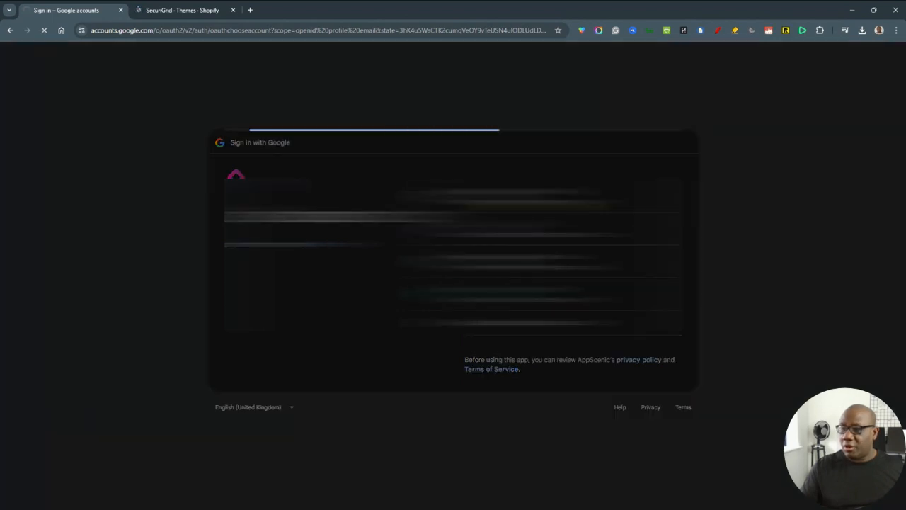
{"action": "left_click", "coordinate": [624, 335]}
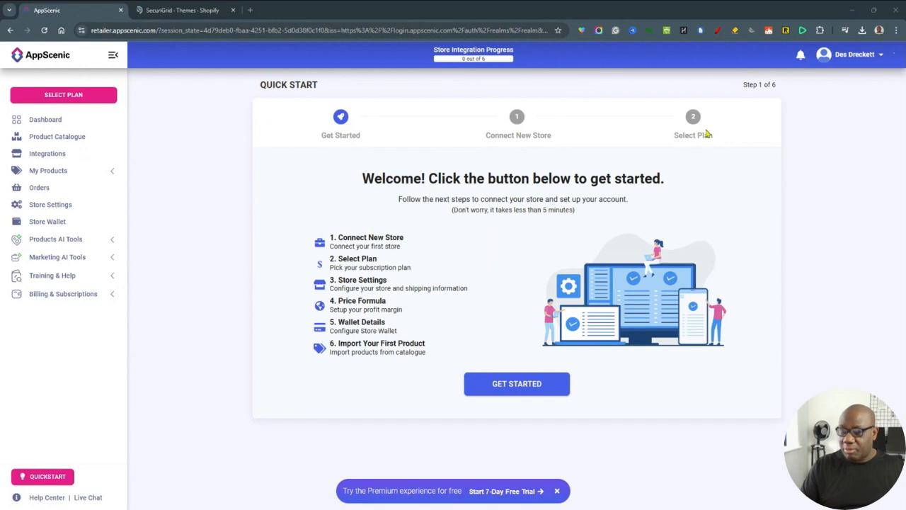
- Start the quick setup and choose Shopify as the store platform to connect
{"action": "left_click", "coordinate": [544, 394]}
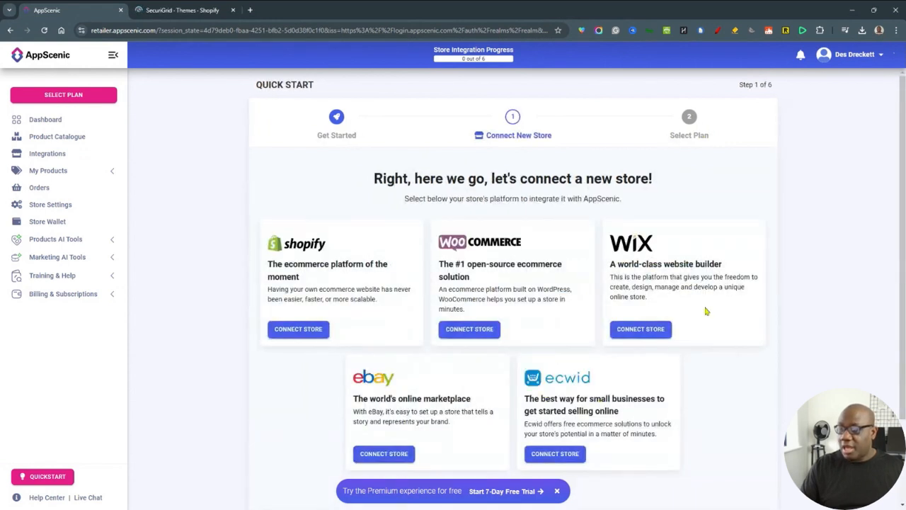
{"action": "scroll", "coordinate": [859, 311], "scroll_direction": "down", "scroll_amount": 2}
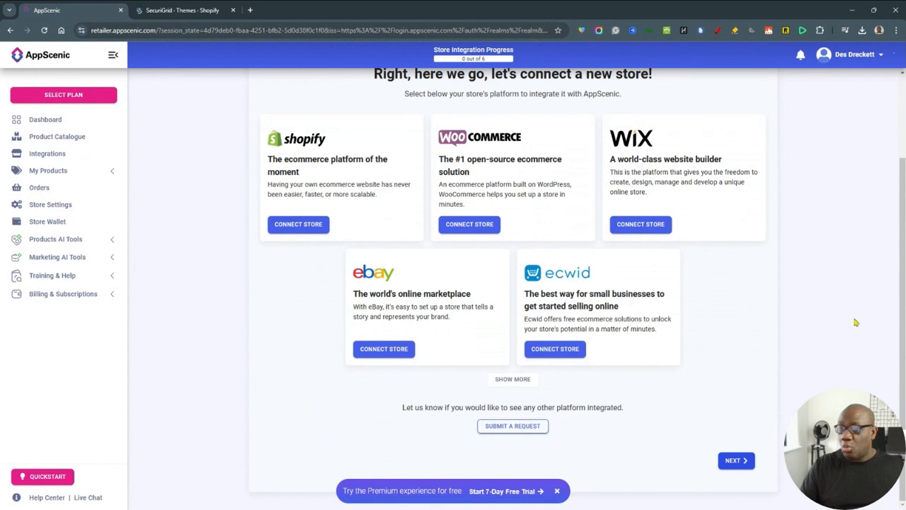
{"action": "scroll", "coordinate": [856, 322], "scroll_direction": "up", "scroll_amount": 1}
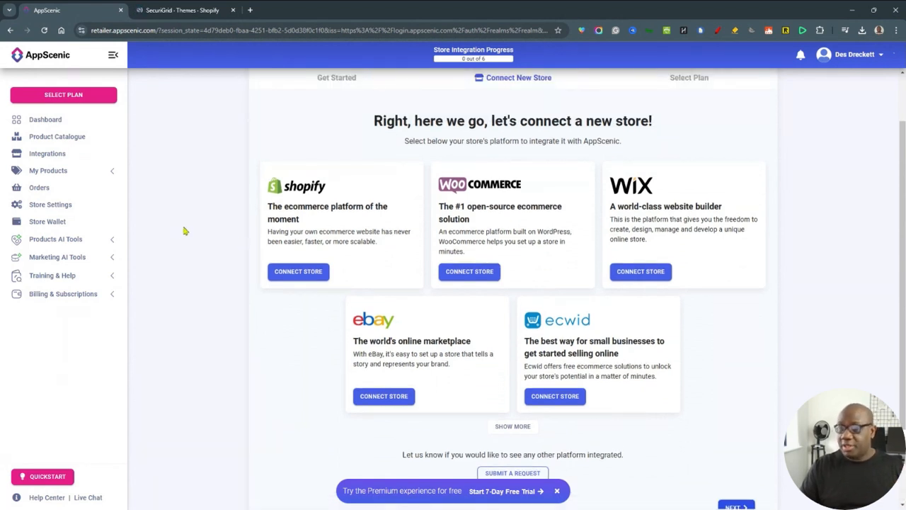
{"action": "left_click", "coordinate": [278, 275]}
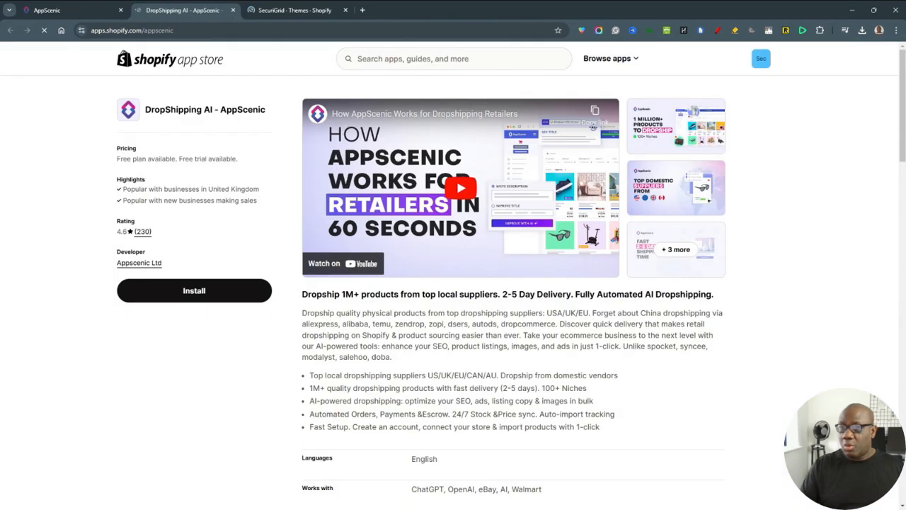
- Install the DropShipping AI - AppScenic app on the SecuriGrid Shopify store and open it
{"action": "left_click", "coordinate": [181, 297]}
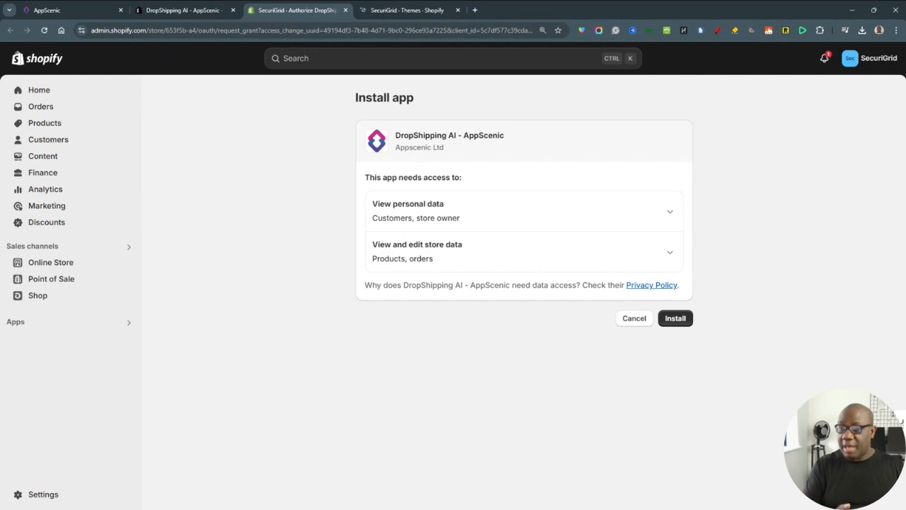
{"action": "left_click", "coordinate": [678, 318]}
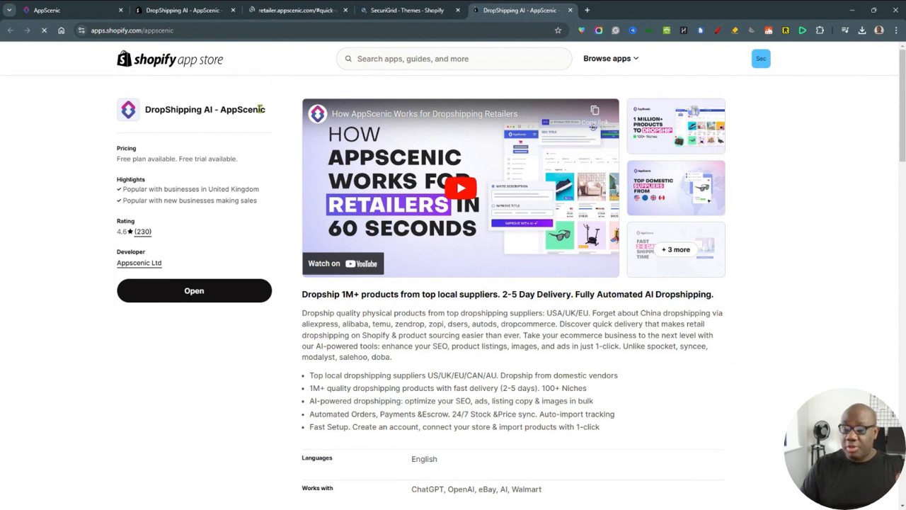
{"action": "left_click", "coordinate": [196, 296]}
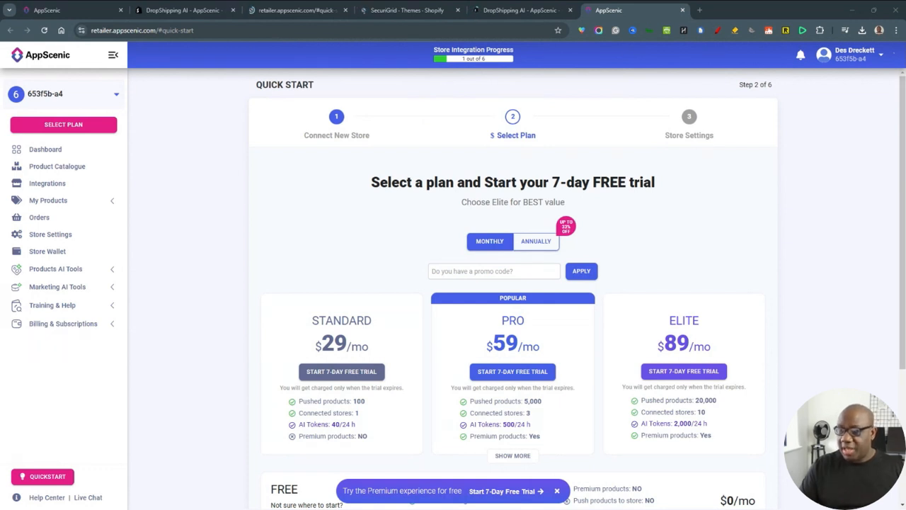
- Start the 7-day free trial of the Standard monthly plan and approve its subscription in Shopify
{"action": "scroll", "coordinate": [736, 220], "scroll_direction": "down", "scroll_amount": 2}
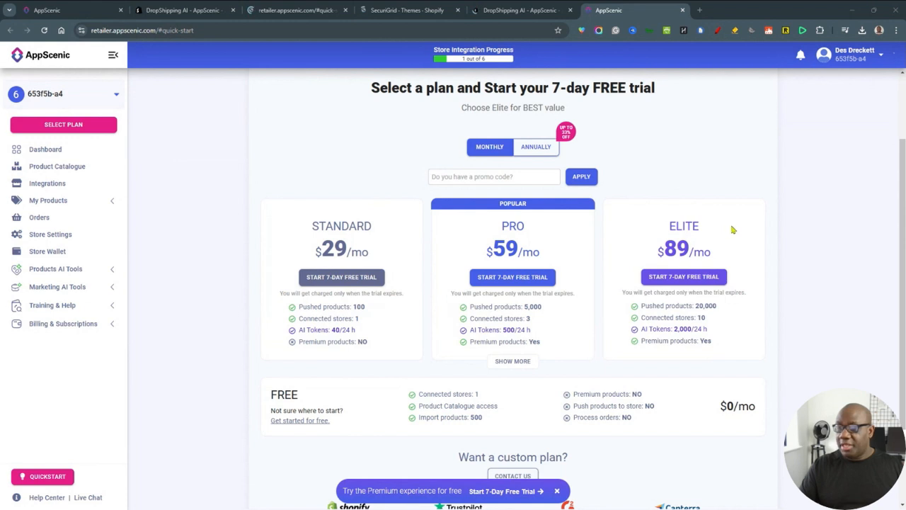
{"action": "left_click", "coordinate": [340, 279]}
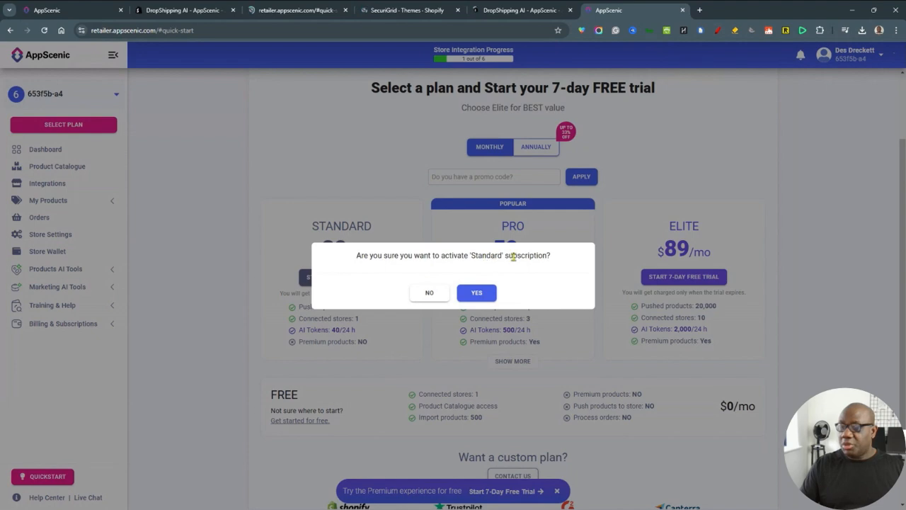
{"action": "left_click", "coordinate": [477, 293]}
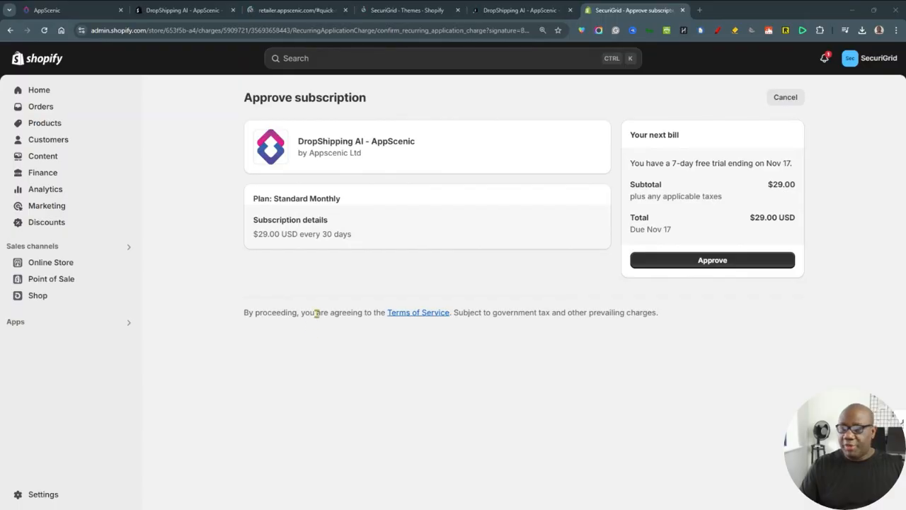
{"action": "triple_click", "coordinate": [317, 313]}
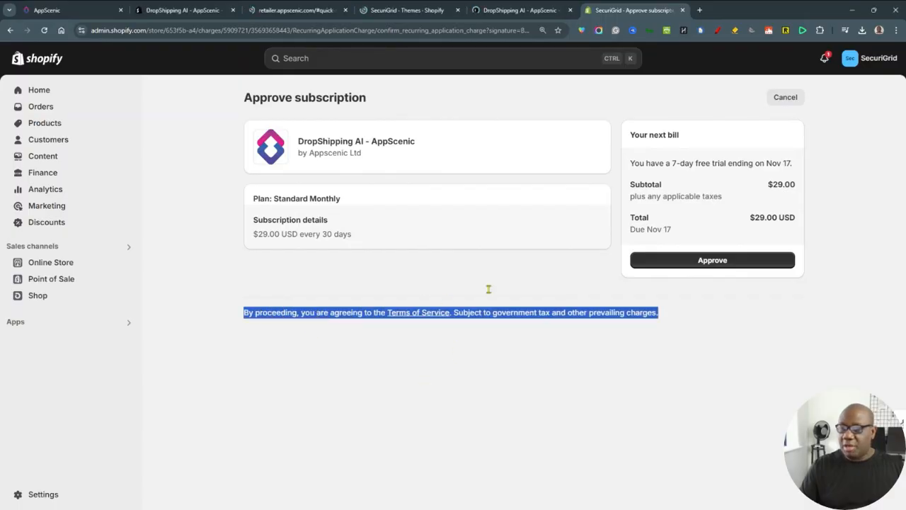
{"action": "left_click", "coordinate": [728, 303]}
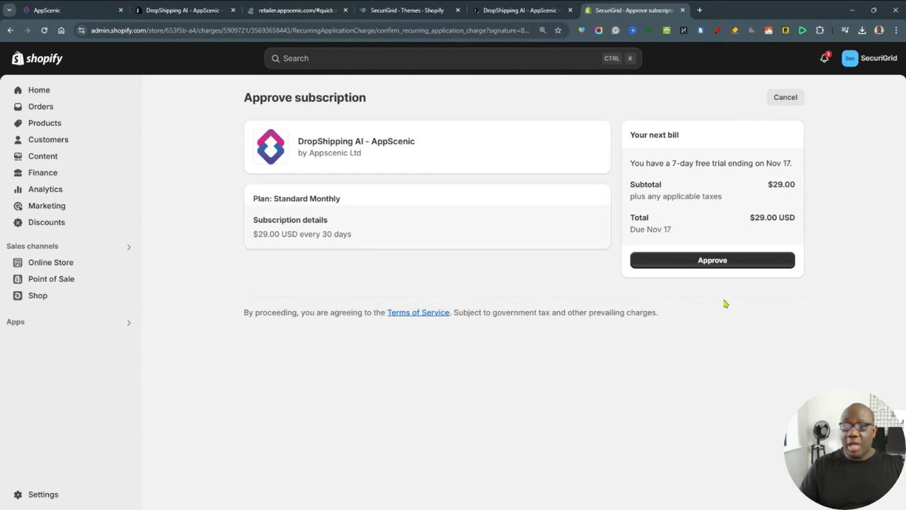
{"action": "left_click", "coordinate": [714, 261]}
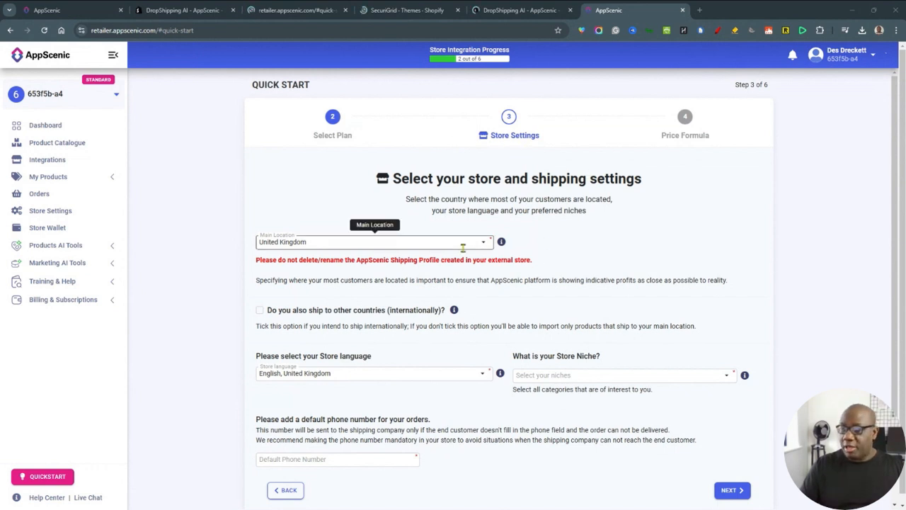
- Keep United Kingdom as the main location and select Electronics & Gadgets as the store niche
{"action": "left_click", "coordinate": [485, 244]}
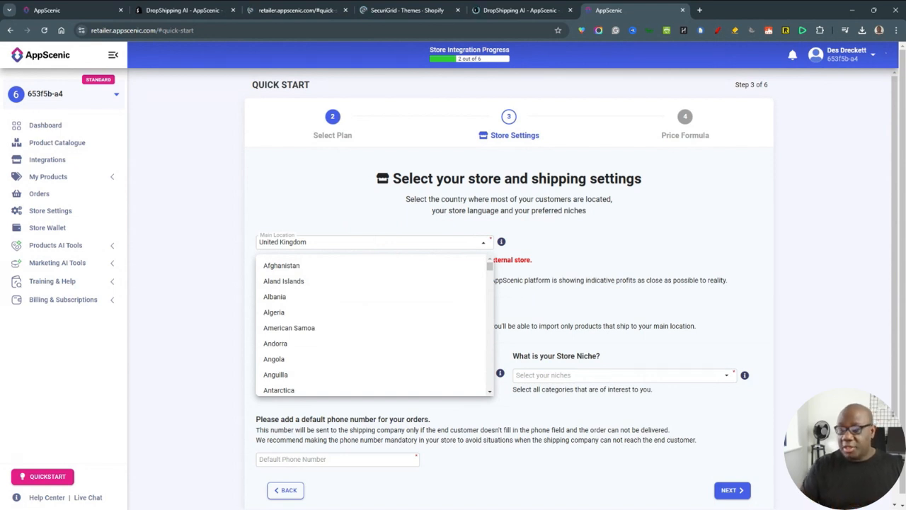
{"action": "left_click", "coordinate": [585, 259]}
{"action": "scroll", "coordinate": [561, 305], "scroll_direction": "down", "scroll_amount": 1}
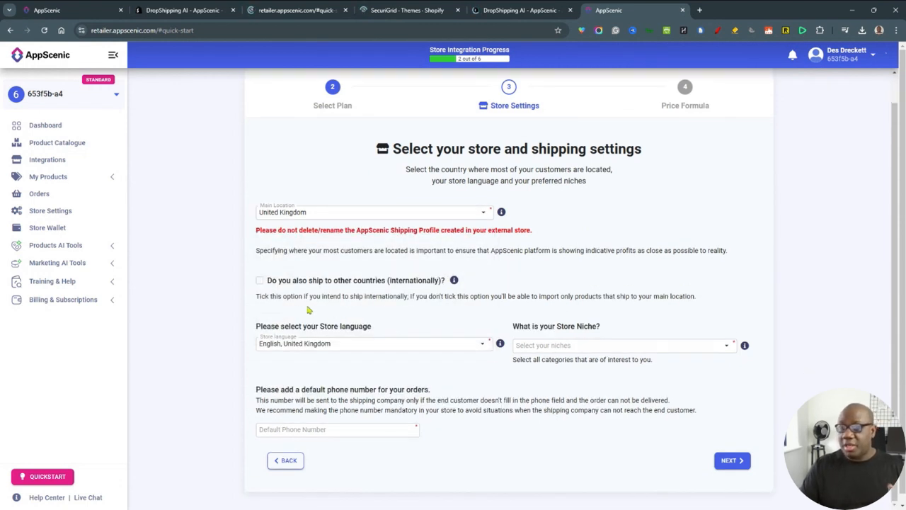
{"action": "left_click_drag", "start_coordinate": [316, 297], "coordinate": [453, 298]}
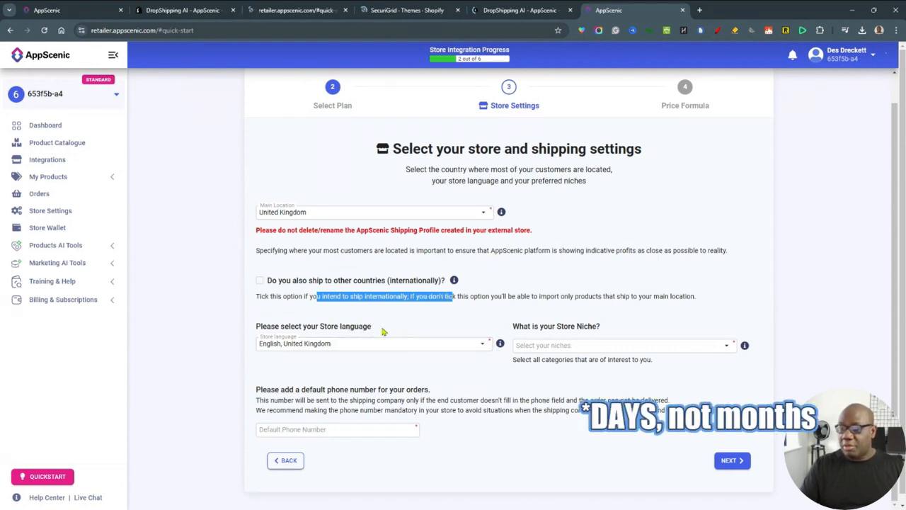
{"action": "left_click_drag", "start_coordinate": [372, 327], "coordinate": [255, 326]}
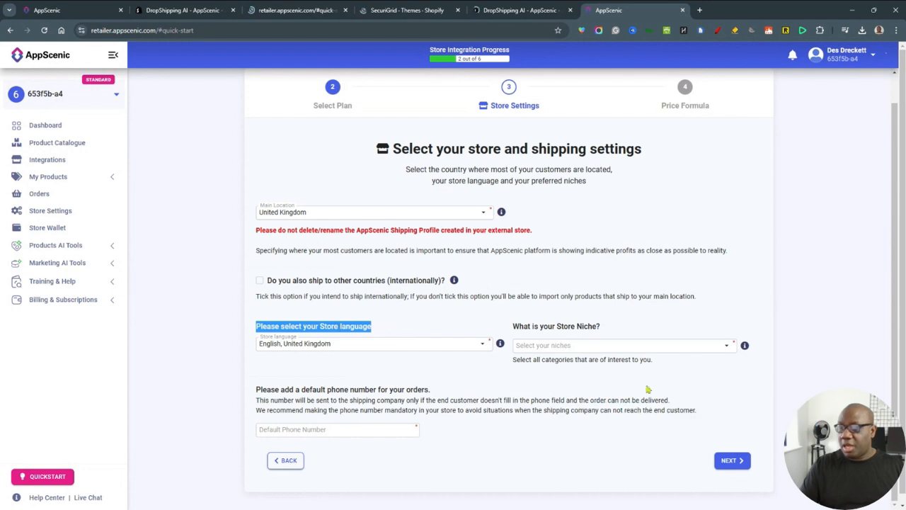
{"action": "left_click_drag", "start_coordinate": [608, 328], "coordinate": [517, 328]}
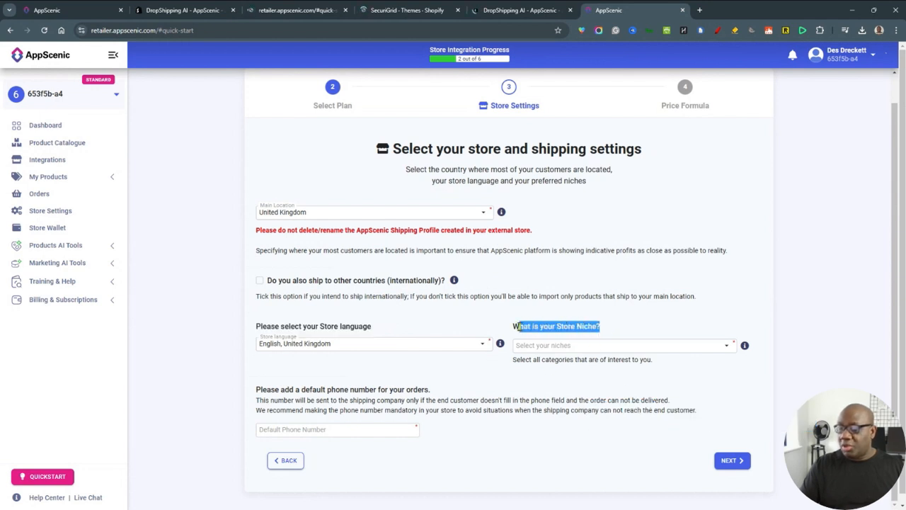
{"action": "left_click", "coordinate": [728, 346]}
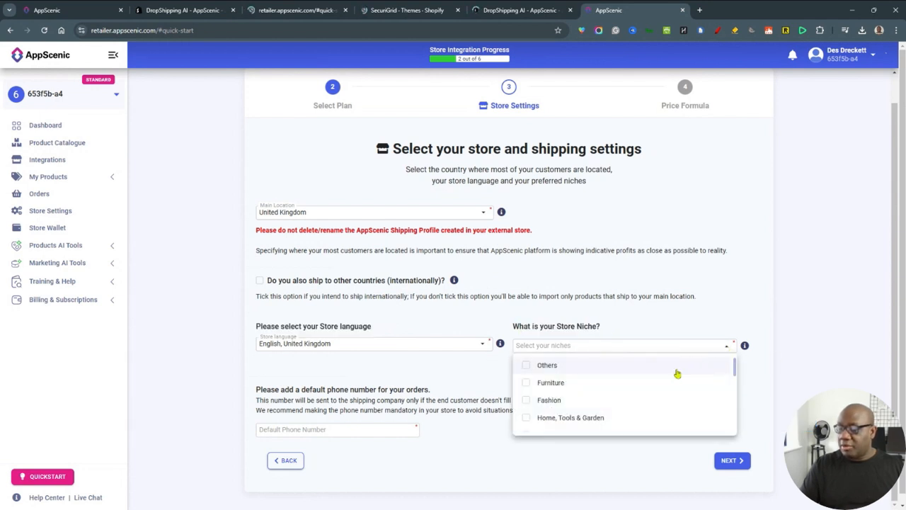
{"action": "scroll", "coordinate": [608, 390], "scroll_direction": "down", "scroll_amount": 3}
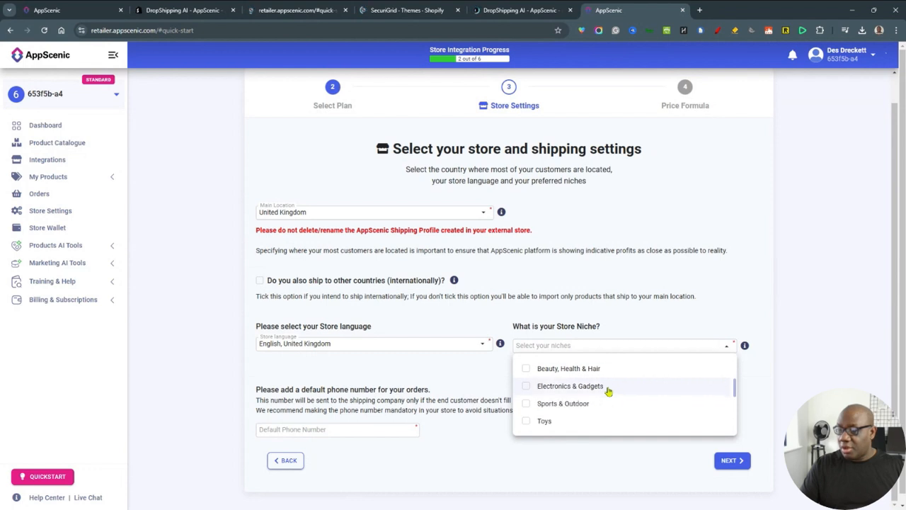
{"action": "left_click", "coordinate": [528, 379]}
{"action": "left_click", "coordinate": [784, 315]}
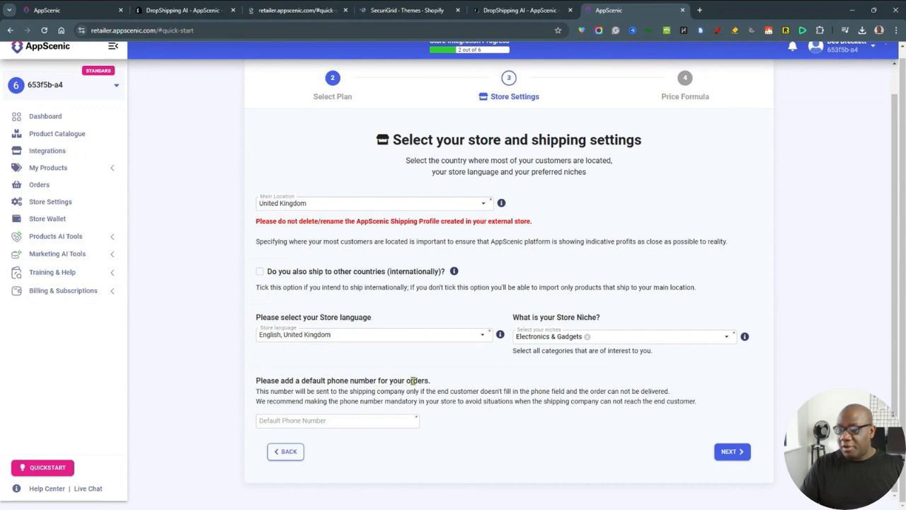
- Enter the default phone number for orders and continue to the price formula setup
{"action": "left_click", "coordinate": [358, 423]}
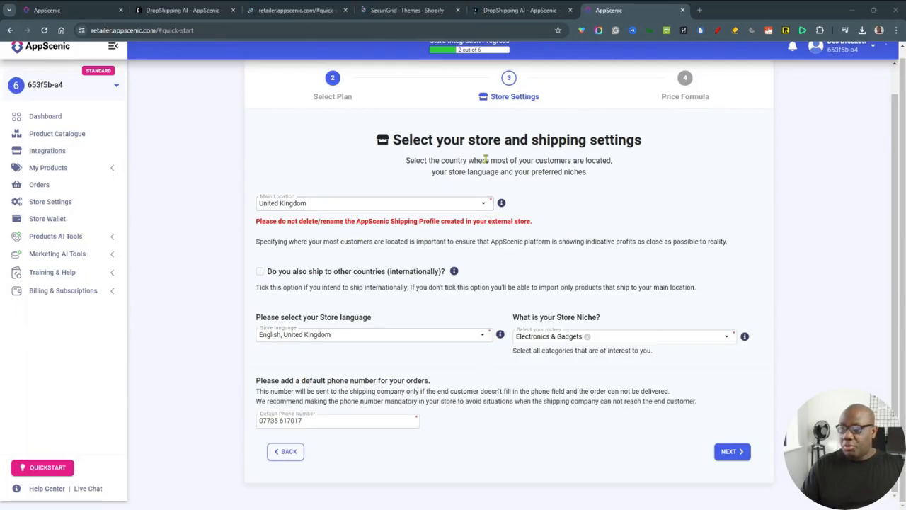
{"action": "left_click", "coordinate": [732, 451]}
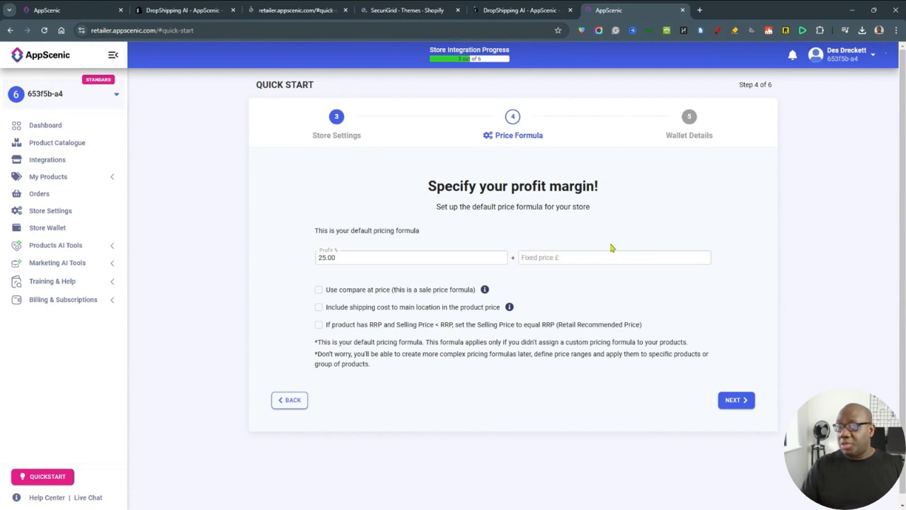
{"action": "triple_click", "coordinate": [529, 192]}
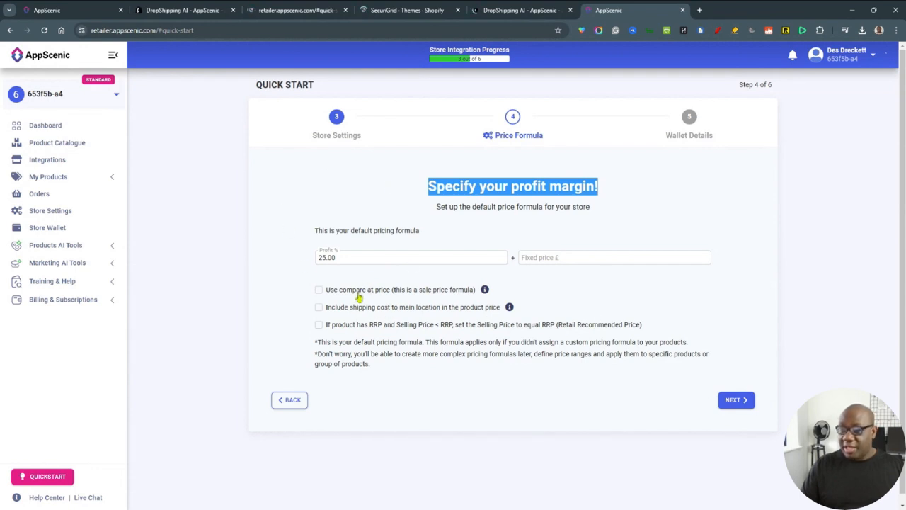
- Accept the default price formula with a 25% profit margin and continue to the wallet details
{"action": "mouse_move", "coordinate": [485, 291]}
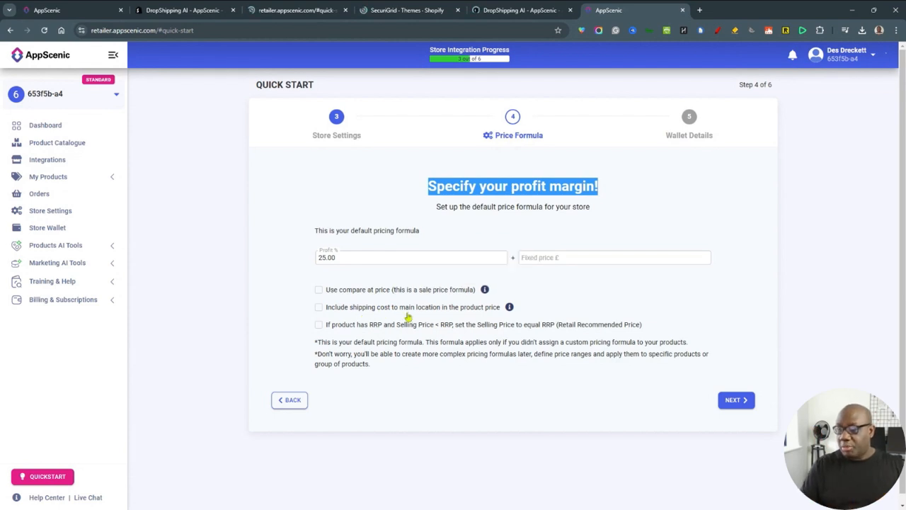
{"action": "mouse_move", "coordinate": [510, 310]}
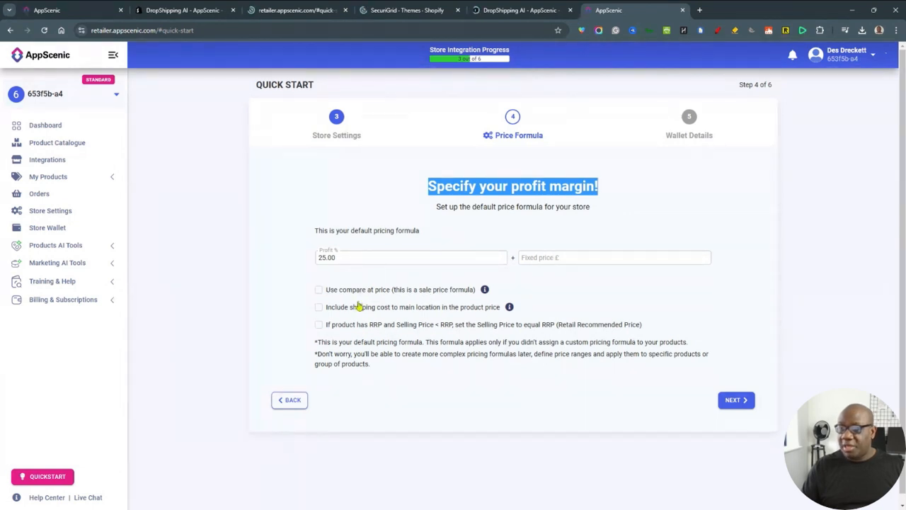
{"action": "left_click", "coordinate": [735, 405]}
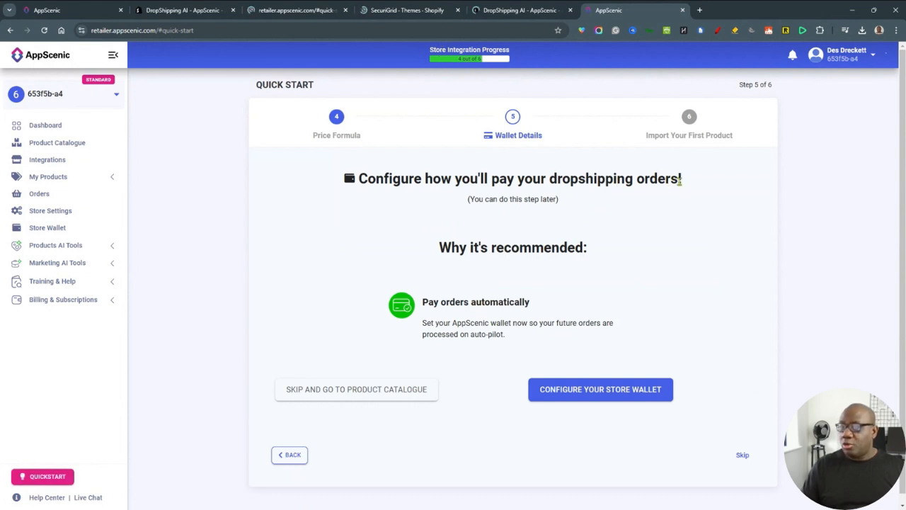
- Review the store wallet setup with its automatic payments and deposit bonus, and skip it without depositing funds
{"action": "left_click_drag", "start_coordinate": [441, 253], "coordinate": [612, 256]}
{"action": "left_click_drag", "start_coordinate": [529, 302], "coordinate": [424, 303]}
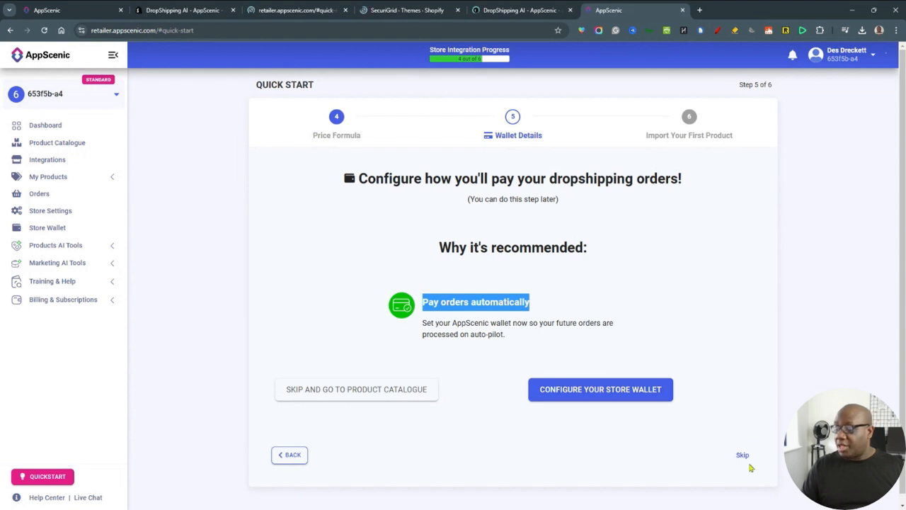
{"action": "left_click", "coordinate": [573, 400]}
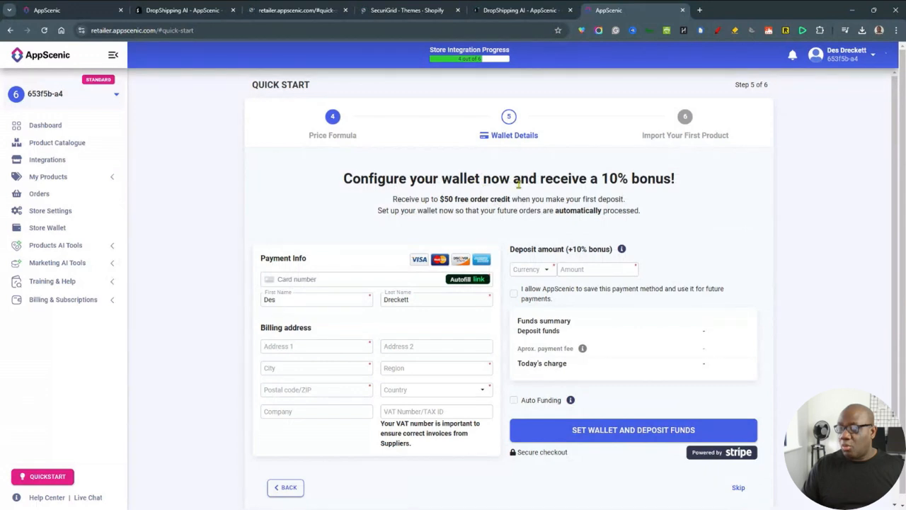
{"action": "left_click_drag", "start_coordinate": [678, 181], "coordinate": [346, 172]}
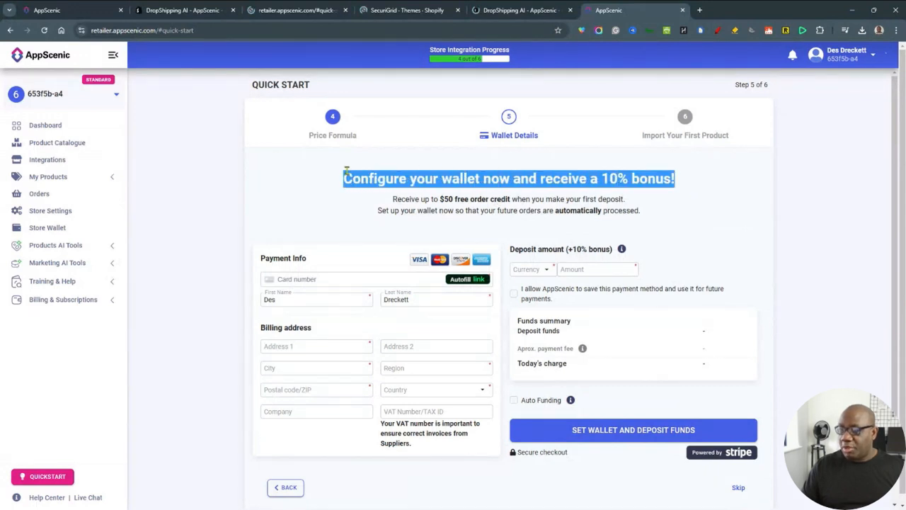
{"action": "left_click_drag", "start_coordinate": [393, 201], "coordinate": [626, 203]}
{"action": "scroll", "coordinate": [736, 297], "scroll_direction": "down", "scroll_amount": 2}
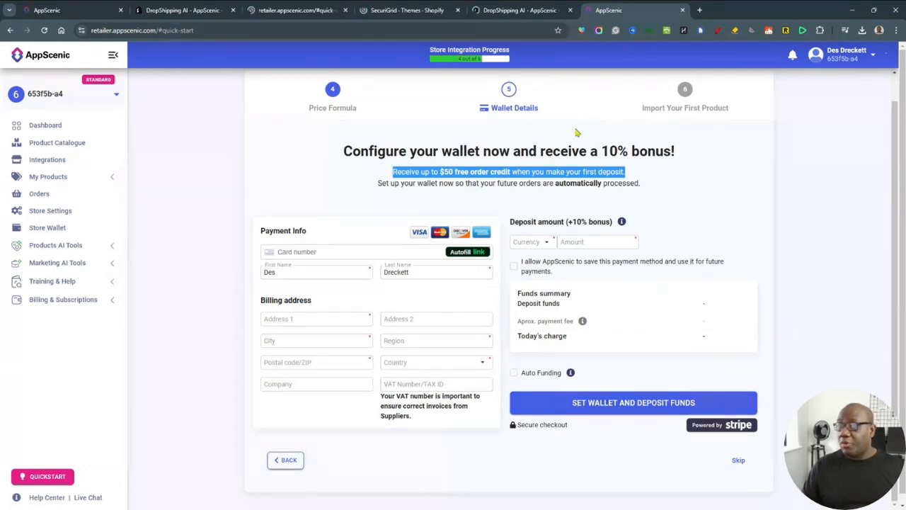
{"action": "left_click", "coordinate": [738, 461]}
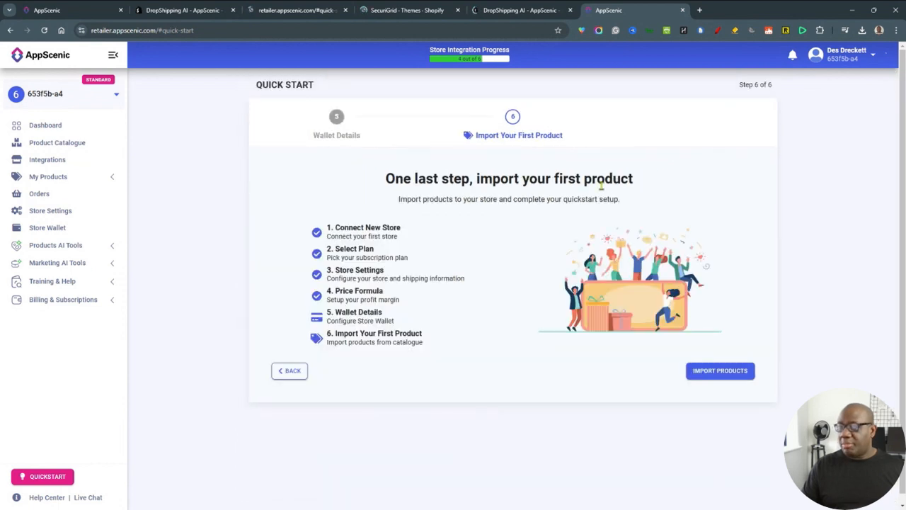
- Proceed to importing products and filter the product catalogue to items that ship to the United Kingdom
{"action": "left_click_drag", "start_coordinate": [633, 183], "coordinate": [388, 179]}
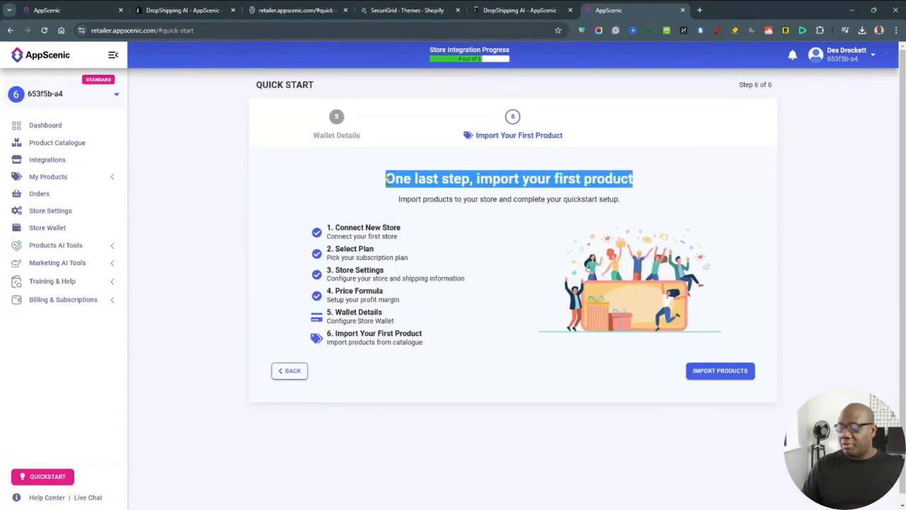
{"action": "left_click", "coordinate": [720, 374]}
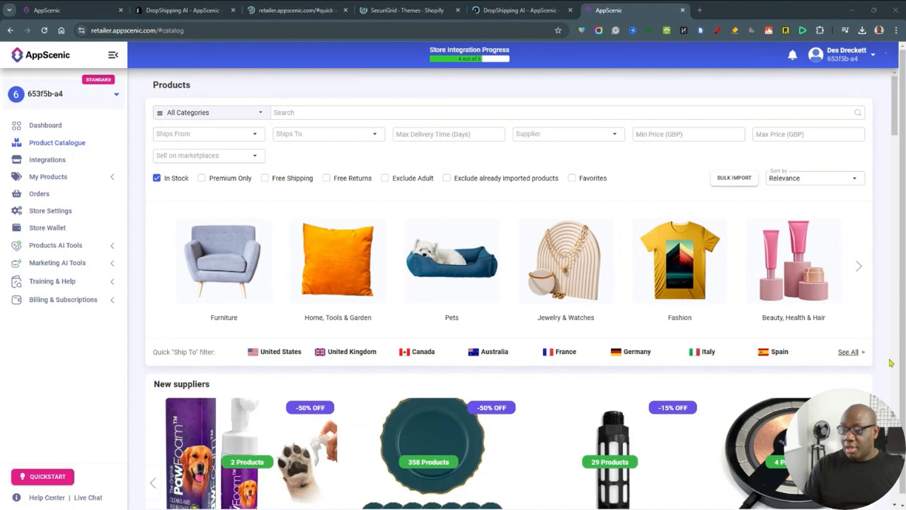
{"action": "left_click", "coordinate": [342, 353]}
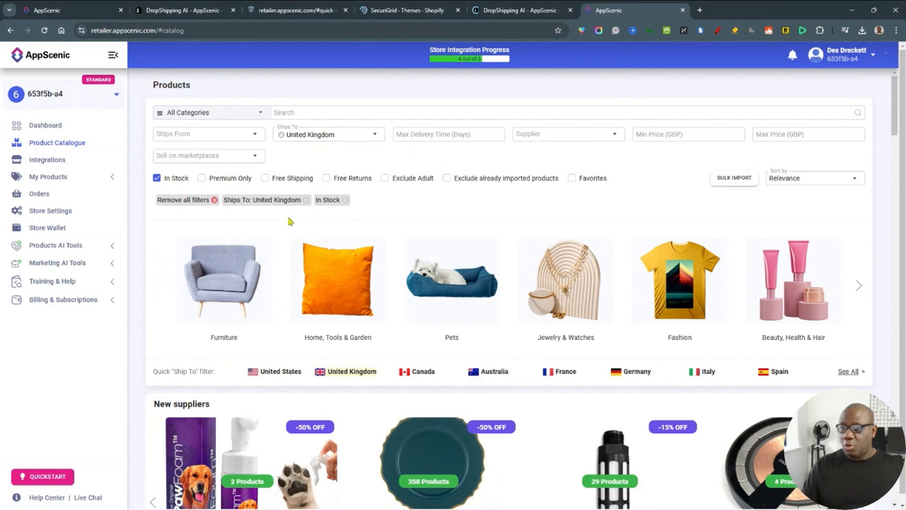
- Examine the new suppliers and the catalogue's delivery time, supplier, price and marketplace filters without setting any
{"action": "scroll", "coordinate": [291, 222], "scroll_direction": "down", "scroll_amount": 2}
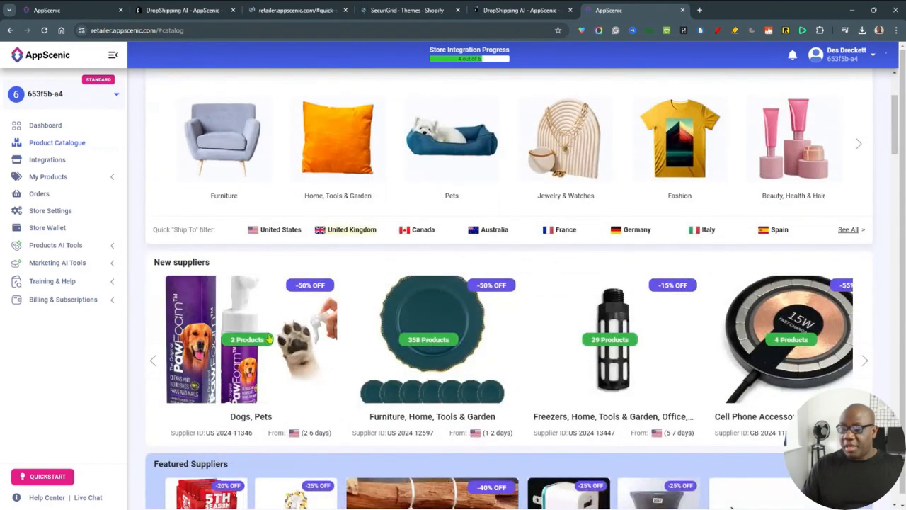
{"action": "scroll", "coordinate": [438, 338], "scroll_direction": "up", "scroll_amount": 1}
{"action": "scroll", "coordinate": [438, 338], "scroll_direction": "up", "scroll_amount": 2}
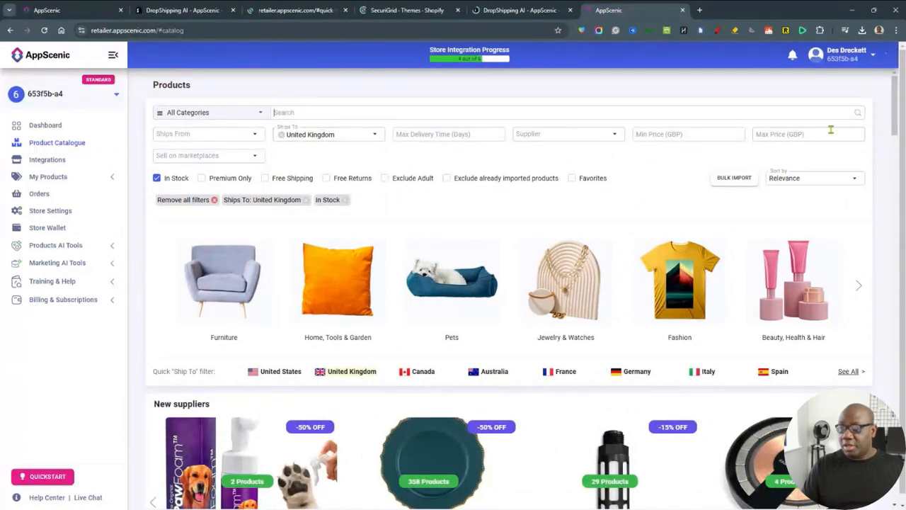
{"action": "left_click", "coordinate": [446, 136]}
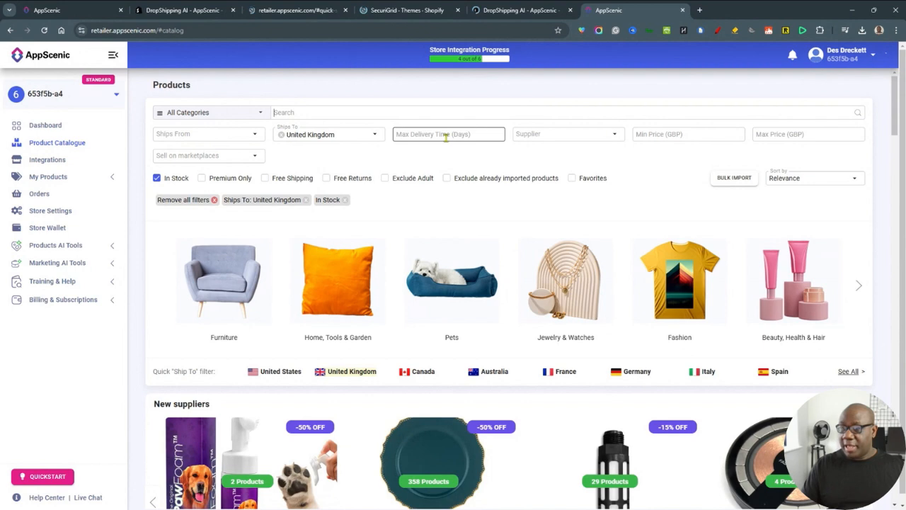
{"action": "left_click", "coordinate": [615, 138]}
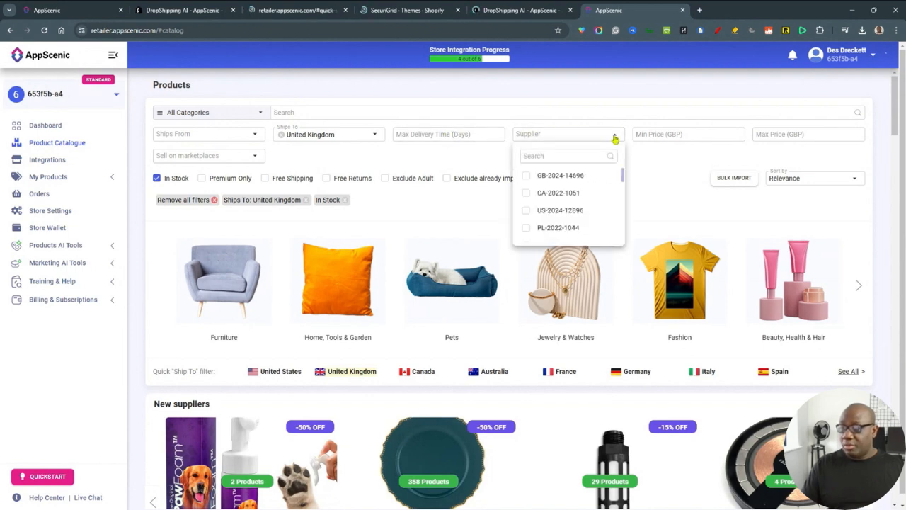
{"action": "left_click", "coordinate": [669, 163]}
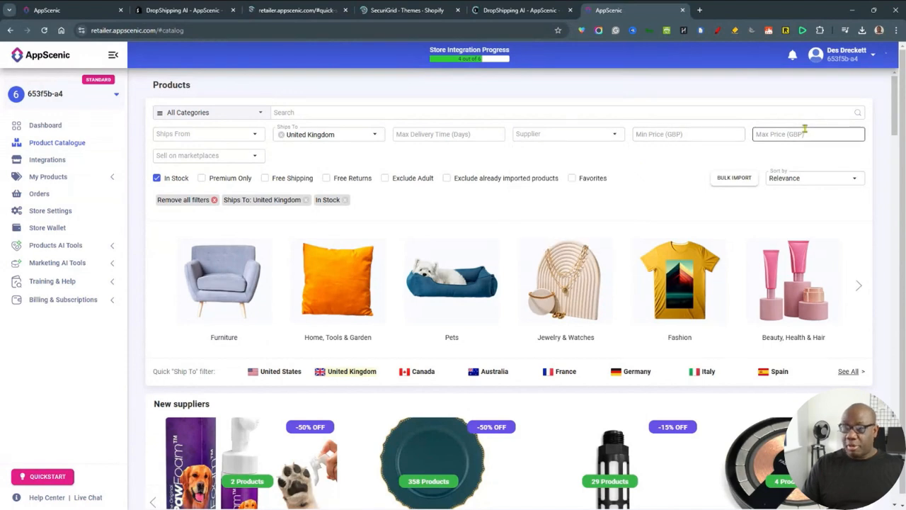
{"action": "left_click", "coordinate": [255, 161]}
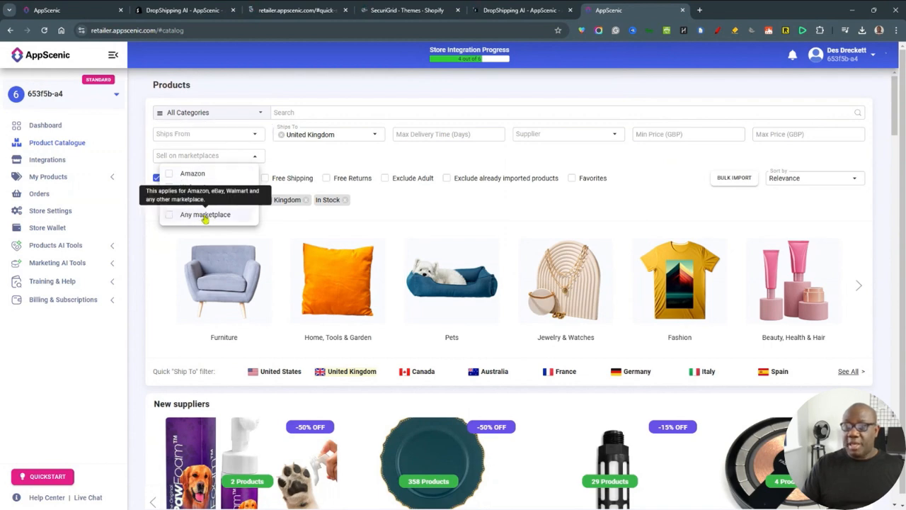
{"action": "left_click", "coordinate": [301, 154]}
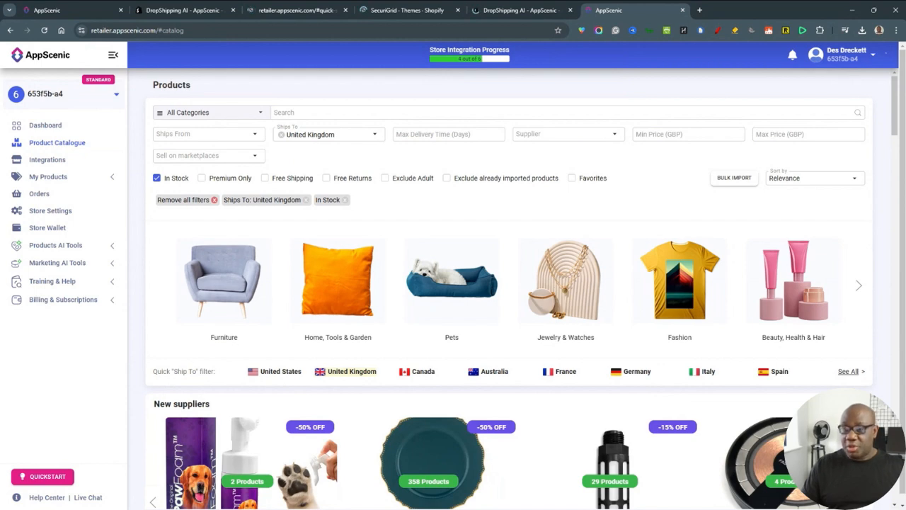
- Filter the catalogue to products that ship from the United Kingdom
{"action": "left_click", "coordinate": [256, 136]}
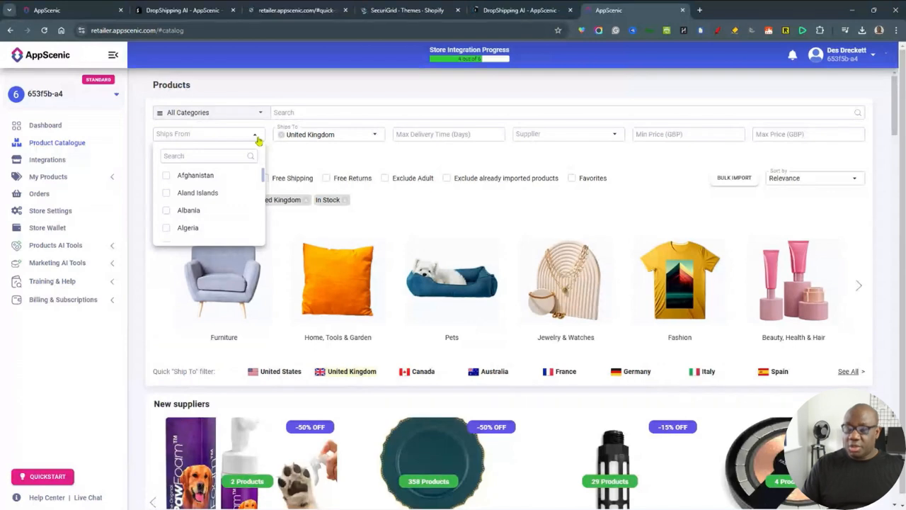
{"action": "left_click", "coordinate": [243, 153]}
{"action": "type", "text": "unite"}
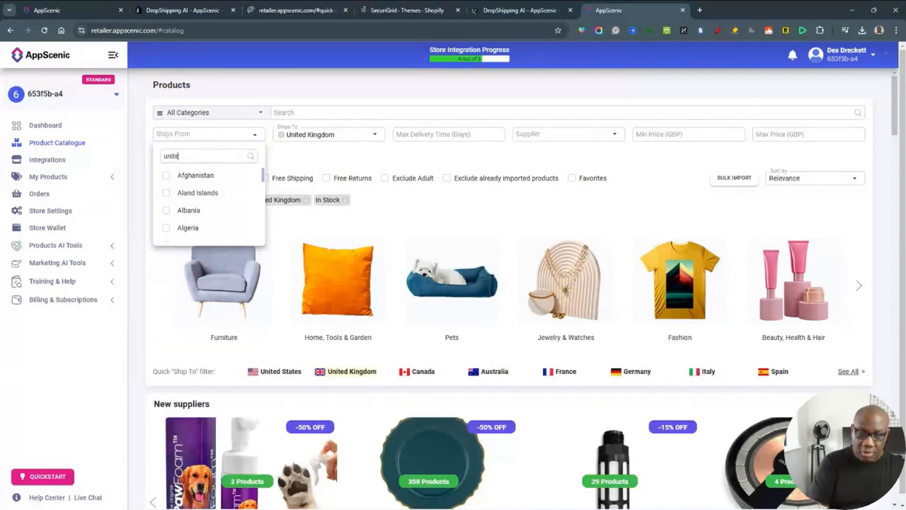
{"action": "type", "text": "d"}
{"action": "left_click", "coordinate": [166, 193]}
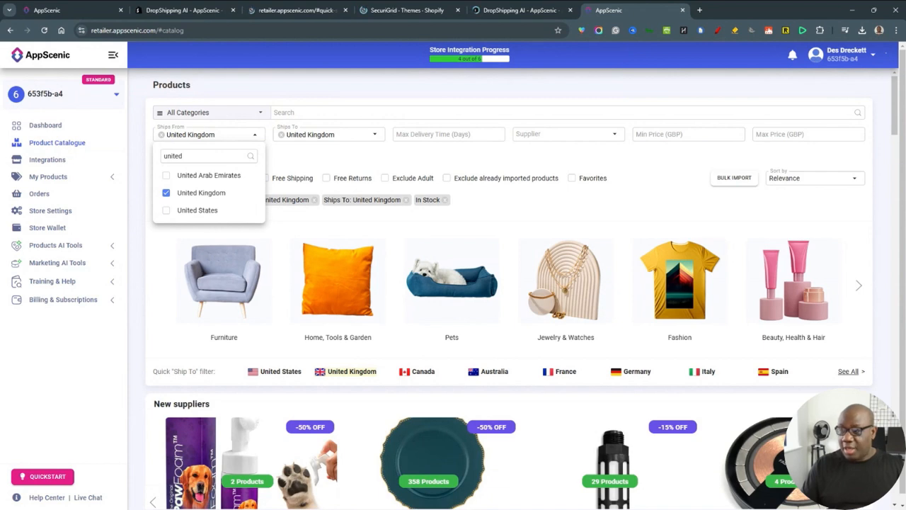
{"action": "left_click", "coordinate": [424, 238]}
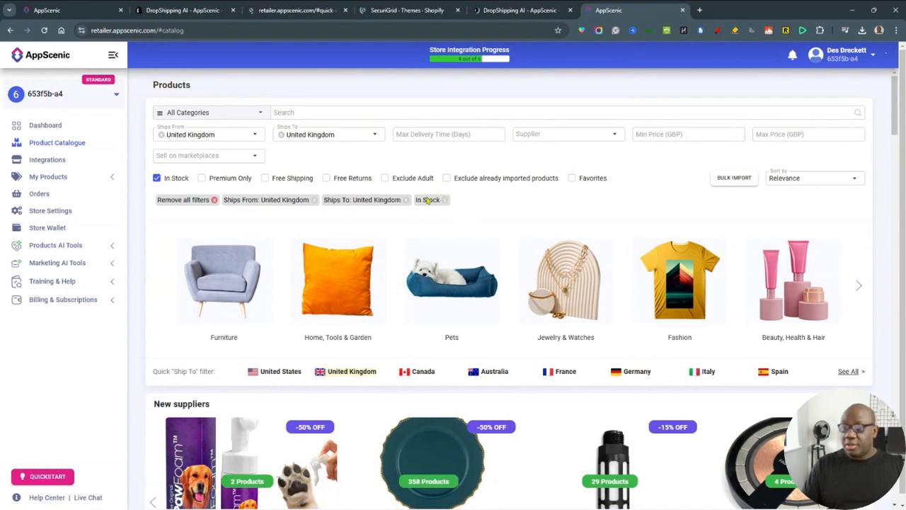
- Browse the supplier sections down to Explore Products and open the details of the ZONEKIZ Kids Storage Unit Toy Box Organiser
{"action": "scroll", "coordinate": [266, 194], "scroll_direction": "down", "scroll_amount": 1}
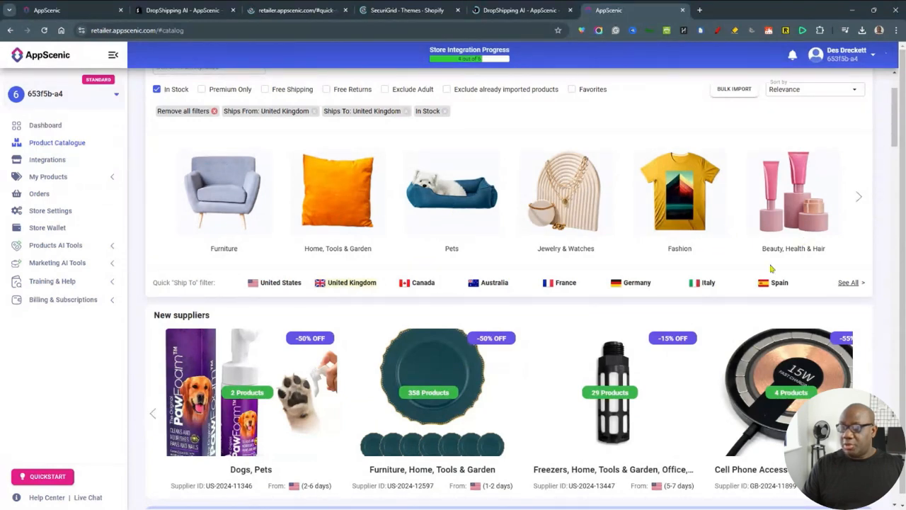
{"action": "scroll", "coordinate": [624, 347], "scroll_direction": "down", "scroll_amount": 2}
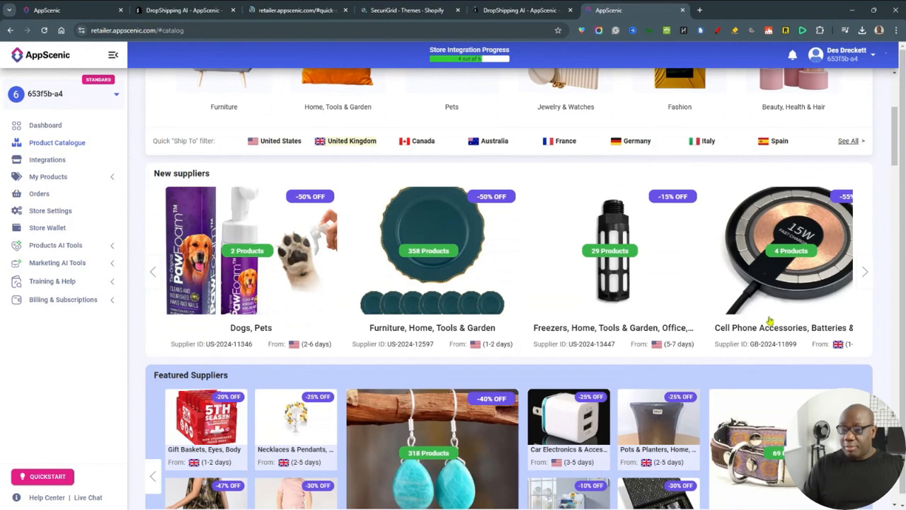
{"action": "scroll", "coordinate": [766, 322], "scroll_direction": "down", "scroll_amount": 1}
{"action": "scroll", "coordinate": [764, 325], "scroll_direction": "down", "scroll_amount": 1}
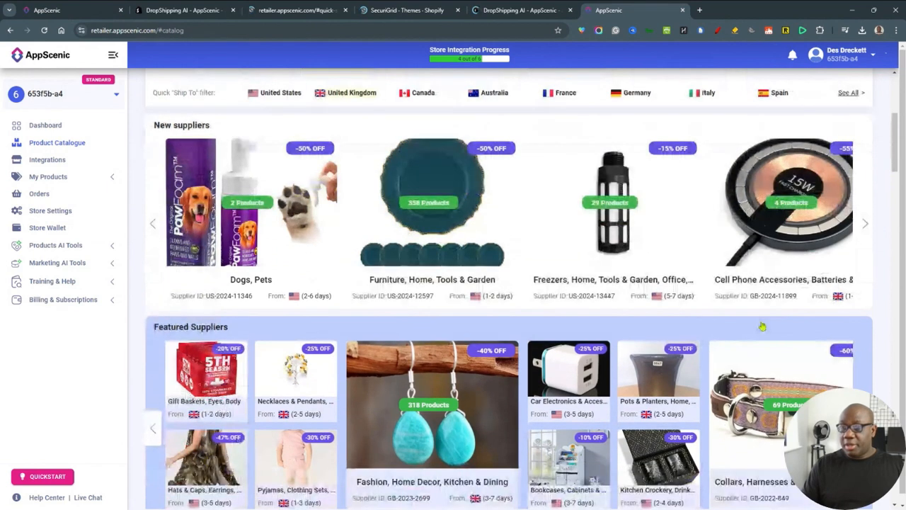
{"action": "scroll", "coordinate": [763, 327], "scroll_direction": "down", "scroll_amount": 1}
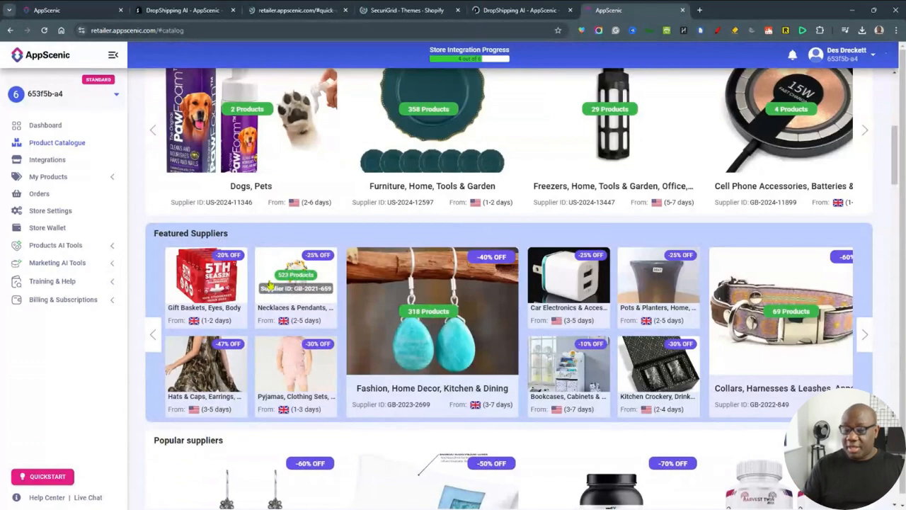
{"action": "scroll", "coordinate": [269, 287], "scroll_direction": "down", "scroll_amount": 3}
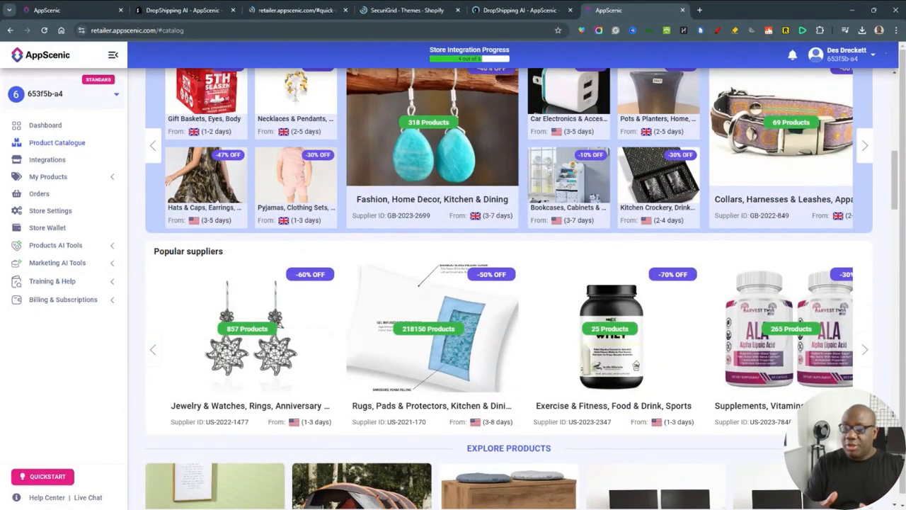
{"action": "scroll", "coordinate": [279, 322], "scroll_direction": "down", "scroll_amount": 4}
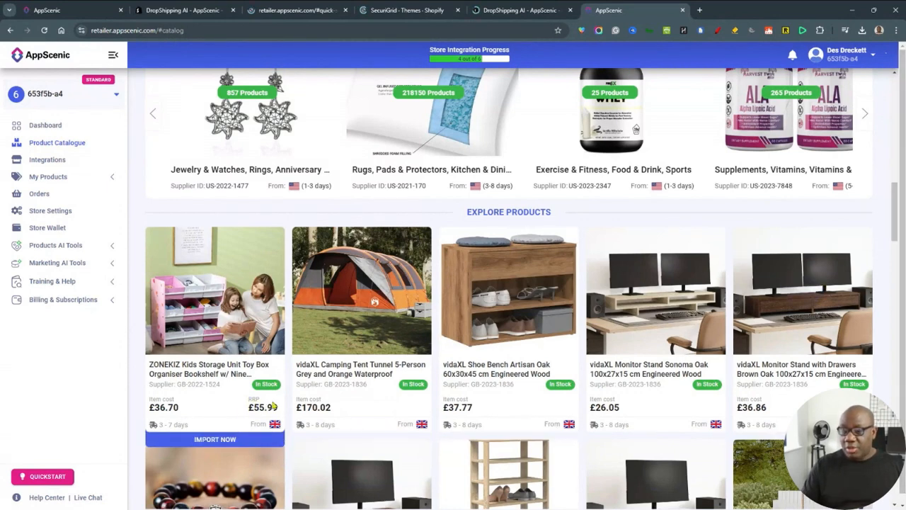
{"action": "left_click_drag", "start_coordinate": [187, 411], "coordinate": [149, 408]}
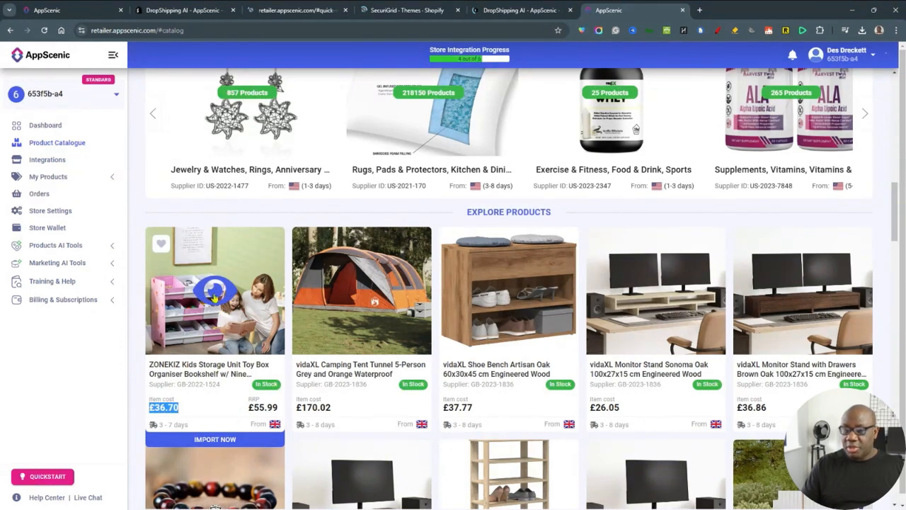
{"action": "left_click", "coordinate": [215, 297]}
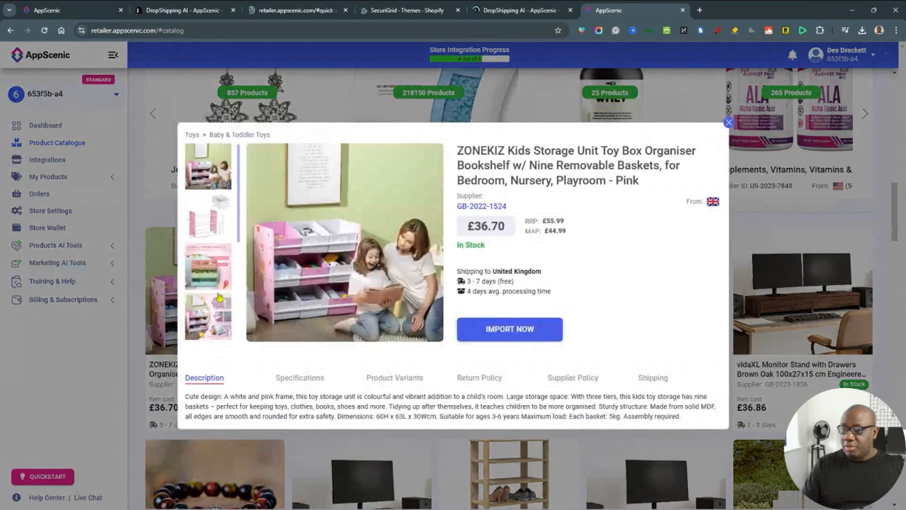
- Check the toy box organiser's item cost and its shipping destination, delivery time and shipping cost
{"action": "left_click_drag", "start_coordinate": [571, 221], "coordinate": [466, 226]}
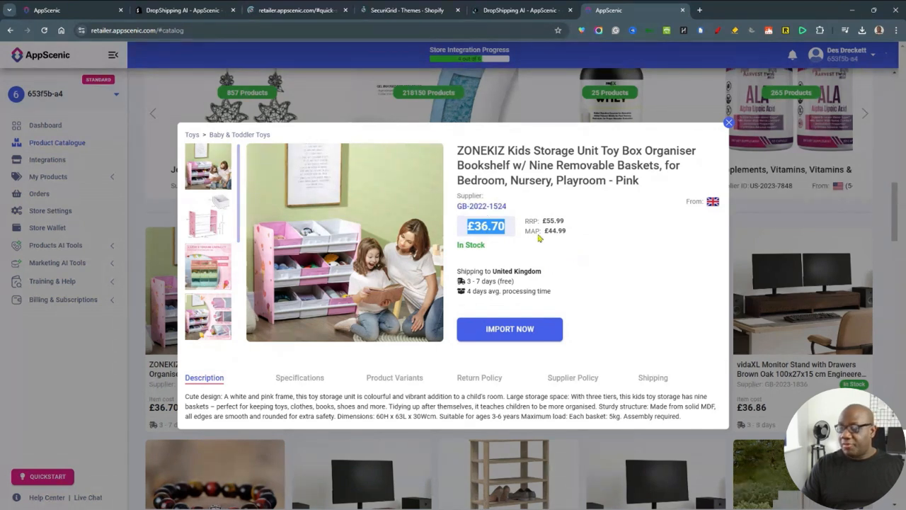
{"action": "left_click", "coordinate": [650, 380]}
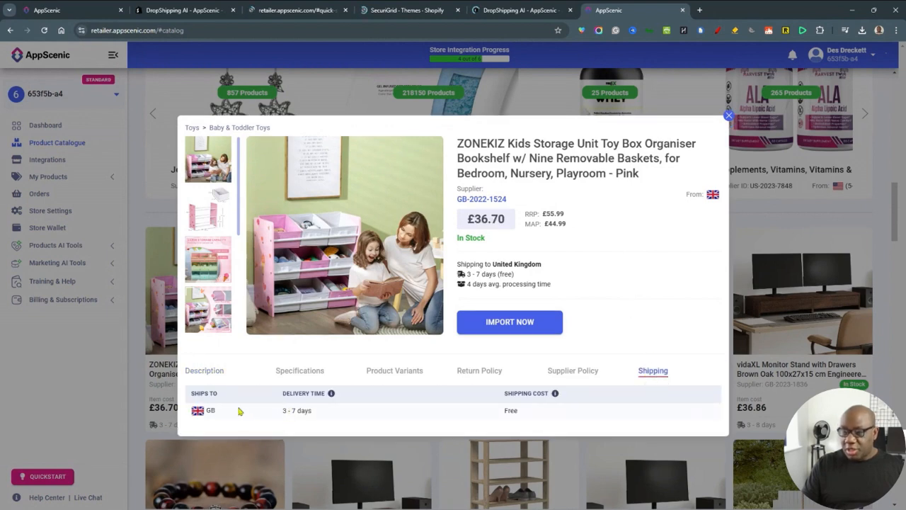
{"action": "left_click_drag", "start_coordinate": [228, 397], "coordinate": [195, 393]}
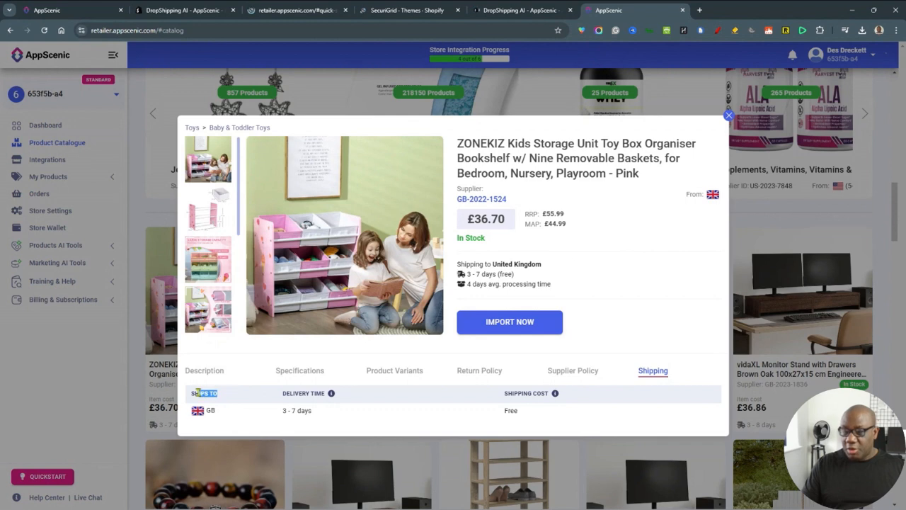
{"action": "left_click_drag", "start_coordinate": [315, 412], "coordinate": [286, 412]}
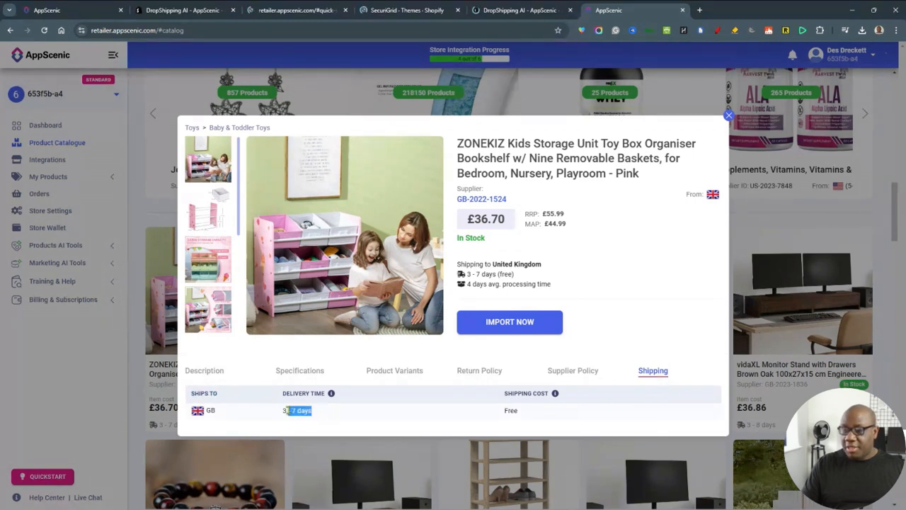
{"action": "left_click_drag", "start_coordinate": [528, 417], "coordinate": [498, 415]}
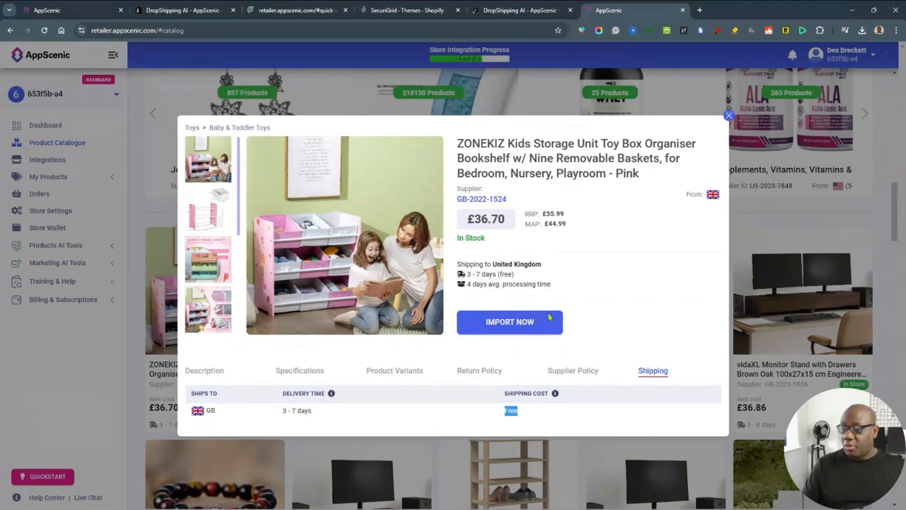
- Import the ZONEKIZ toy box organiser with automatic push to the store and its product collections included
{"action": "left_click", "coordinate": [528, 322]}
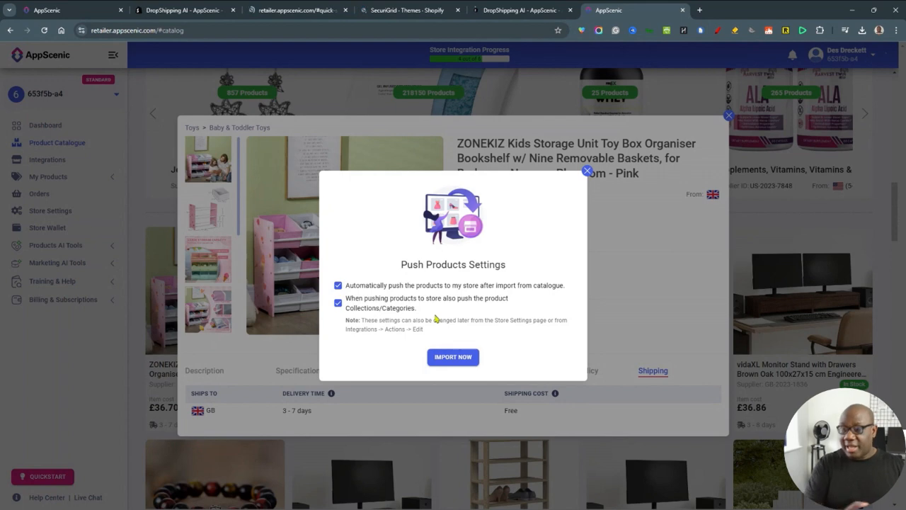
{"action": "left_click", "coordinate": [457, 357]}
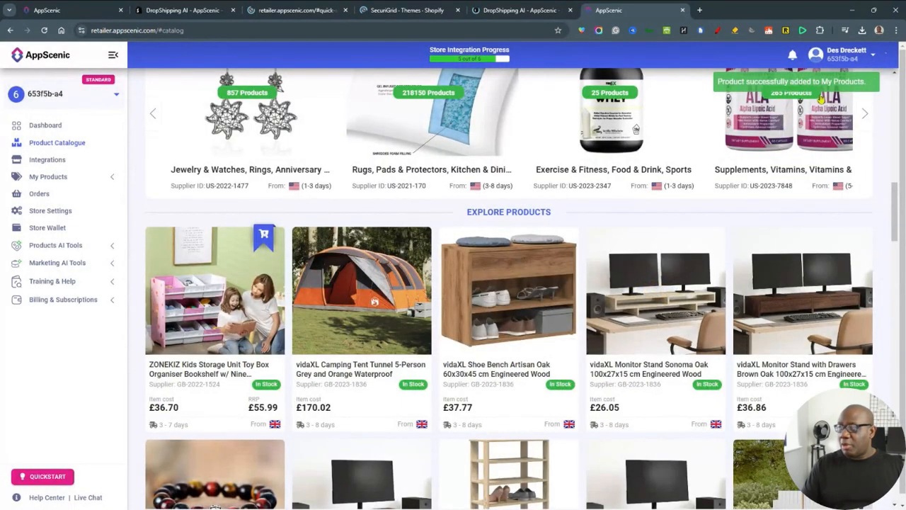
- Open the list of all imported products and check the toy box organiser's stock, item cost, price and profit
{"action": "left_click", "coordinate": [58, 179]}
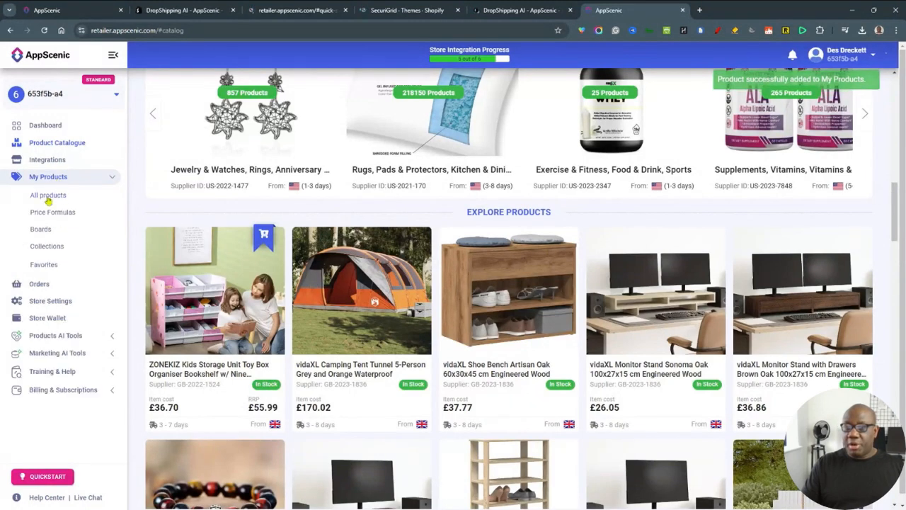
{"action": "left_click", "coordinate": [49, 198]}
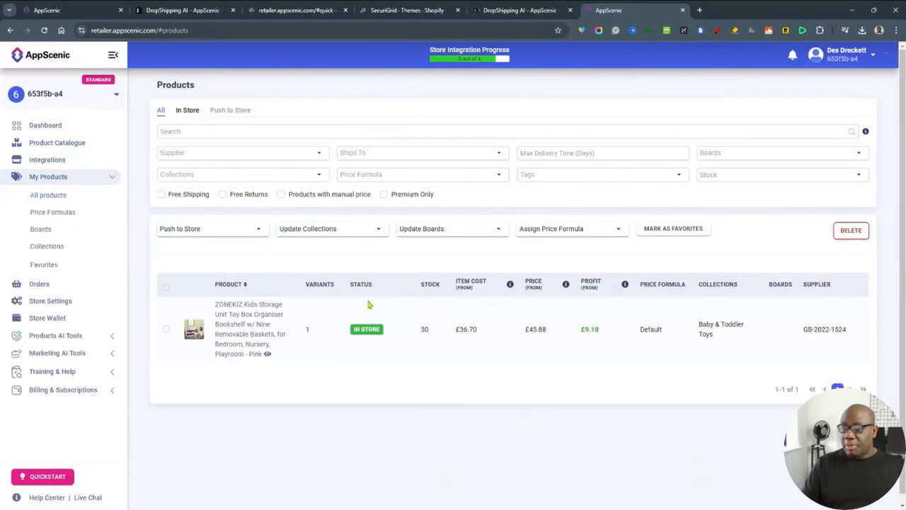
{"action": "left_click_drag", "start_coordinate": [433, 334], "coordinate": [418, 333]}
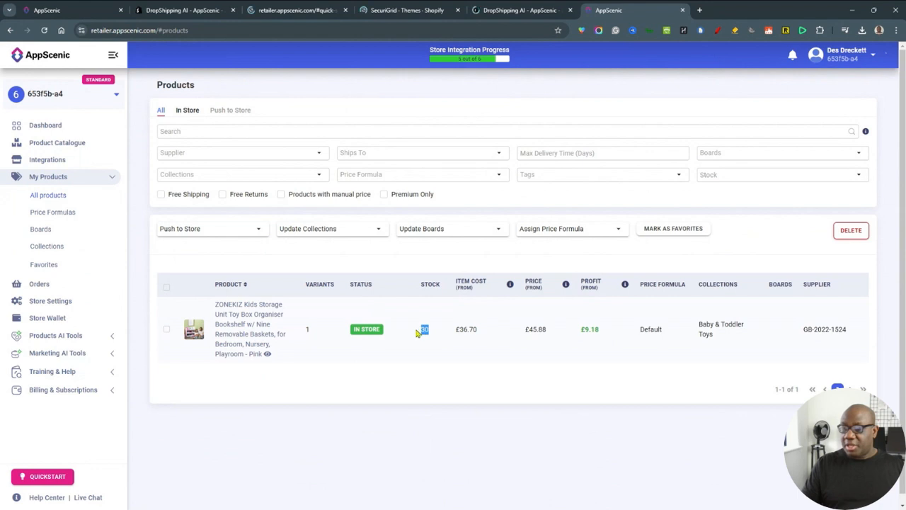
{"action": "left_click_drag", "start_coordinate": [476, 331], "coordinate": [454, 333]}
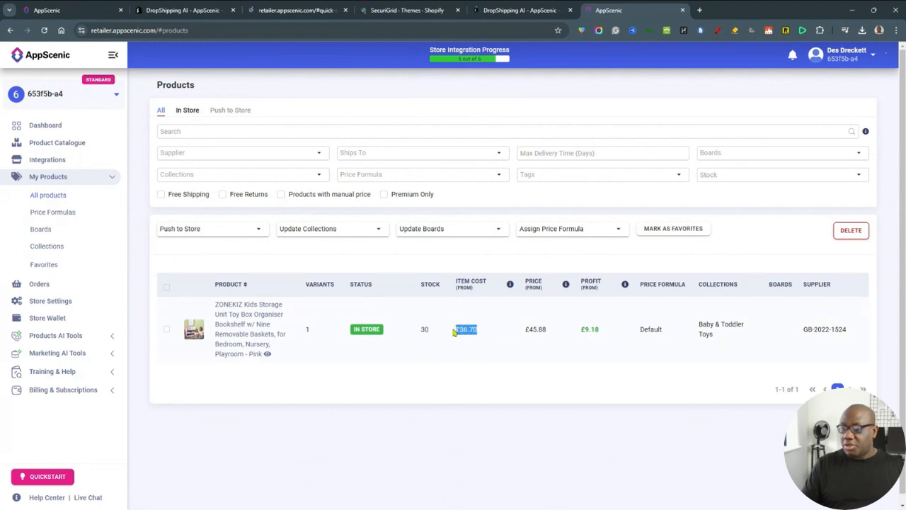
{"action": "left_click_drag", "start_coordinate": [551, 331], "coordinate": [527, 327]}
{"action": "left_click_drag", "start_coordinate": [603, 334], "coordinate": [580, 330]}
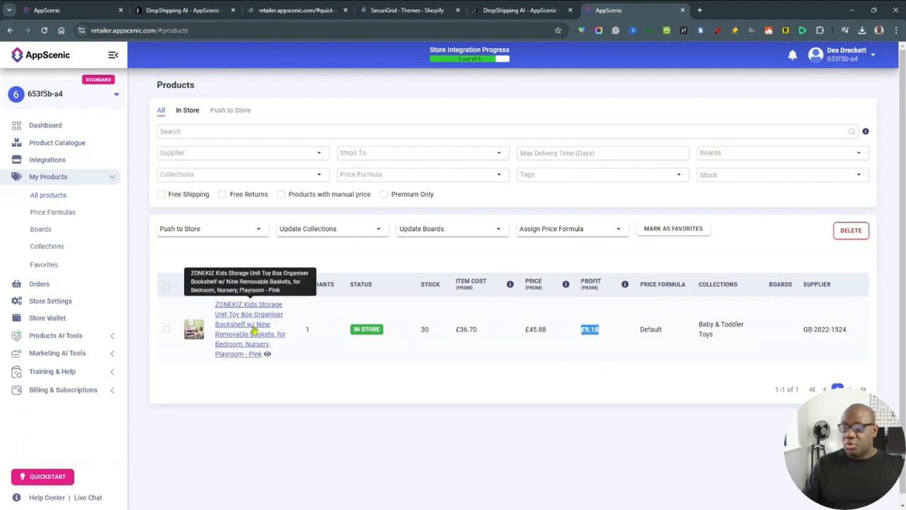
- Switch to the Shopify admin and open the ZONEKIZ toy box organiser from the store's product list
{"action": "left_click", "coordinate": [384, 10]}
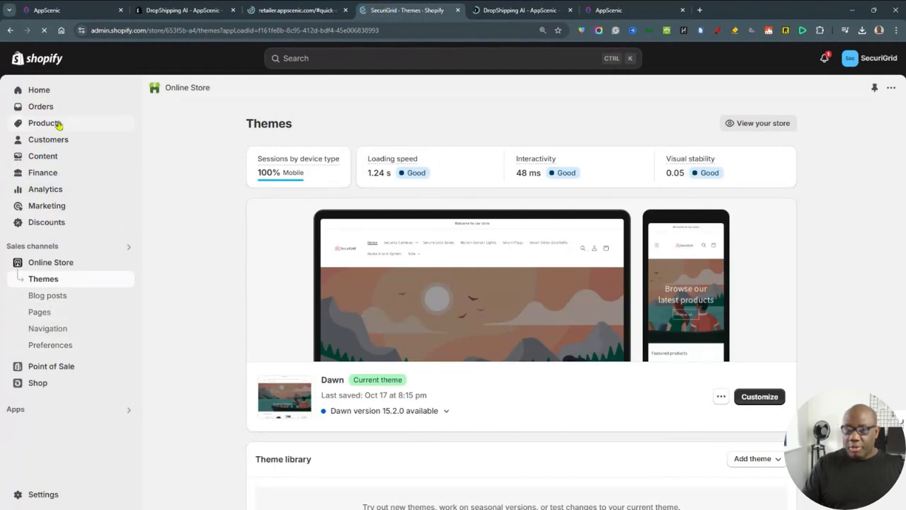
{"action": "left_click", "coordinate": [59, 124]}
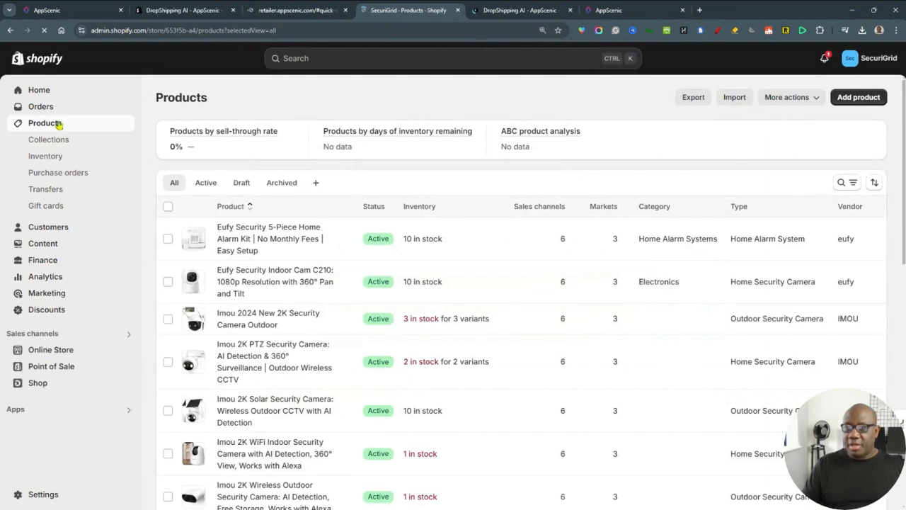
{"action": "scroll", "coordinate": [339, 366], "scroll_direction": "down", "scroll_amount": 5}
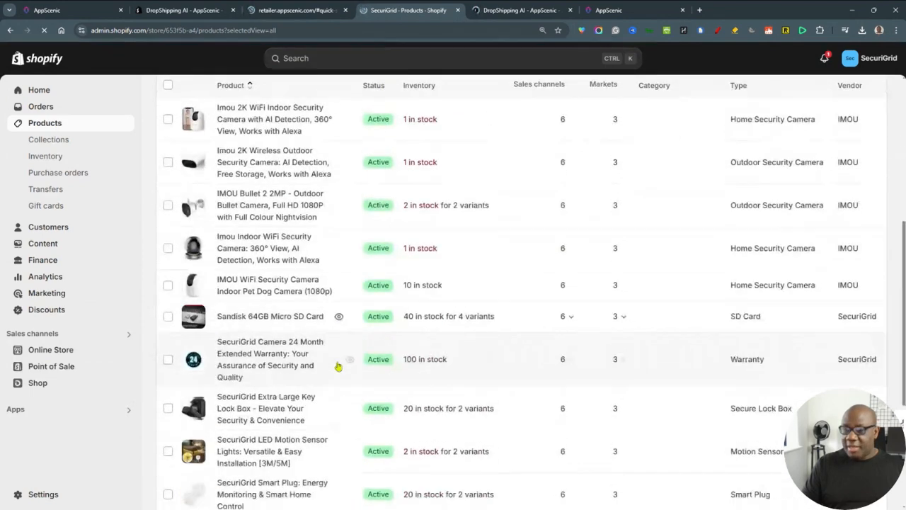
{"action": "scroll", "coordinate": [339, 366], "scroll_direction": "down", "scroll_amount": 3}
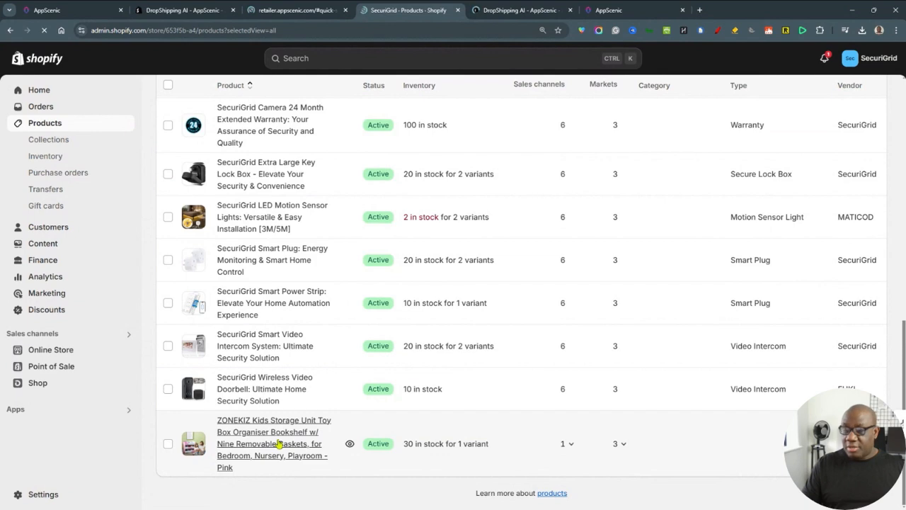
{"action": "left_click", "coordinate": [278, 443]}
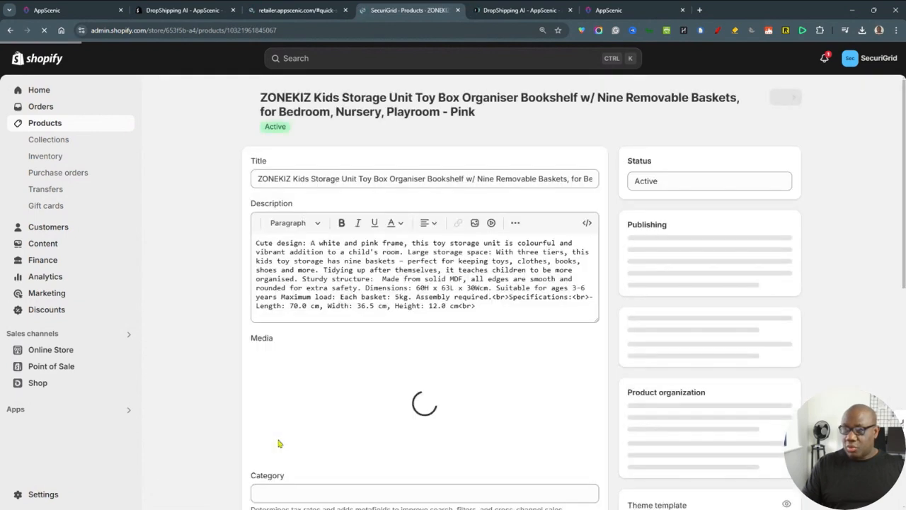
- Check the imported organiser's description, images, variant price and collection on its Shopify product page
{"action": "left_click_drag", "start_coordinate": [440, 326], "coordinate": [257, 245]}
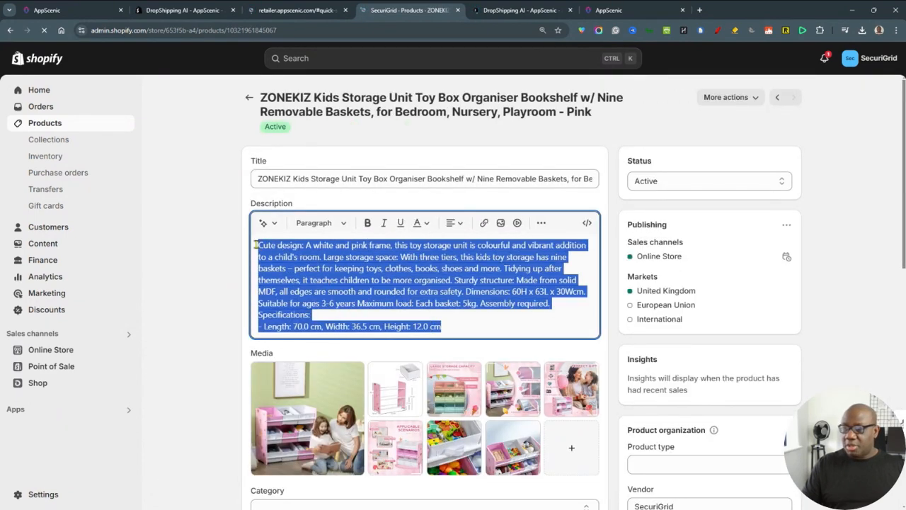
{"action": "left_click", "coordinate": [435, 174]}
{"action": "scroll", "coordinate": [830, 335], "scroll_direction": "down", "scroll_amount": 4}
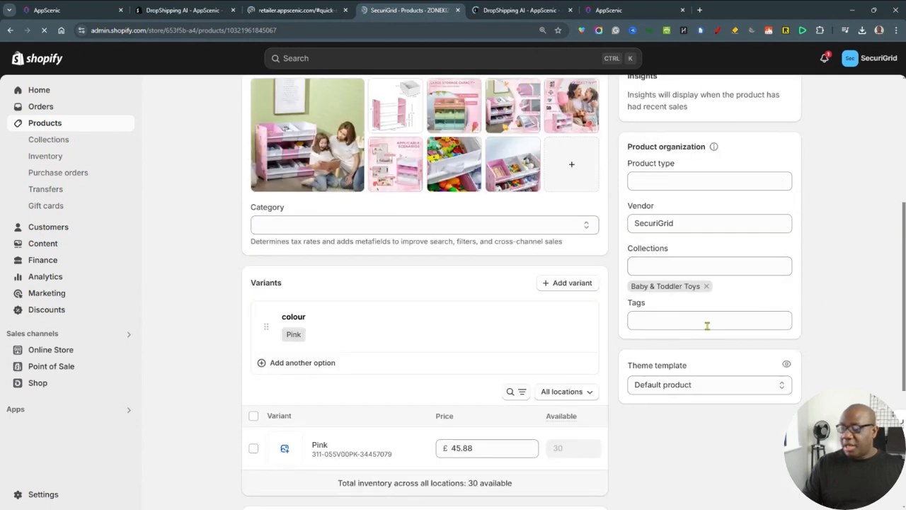
- View the organiser's live storefront page and examine its images, price, description and customer review sections
{"action": "scroll", "coordinate": [878, 350], "scroll_direction": "up", "scroll_amount": 4}
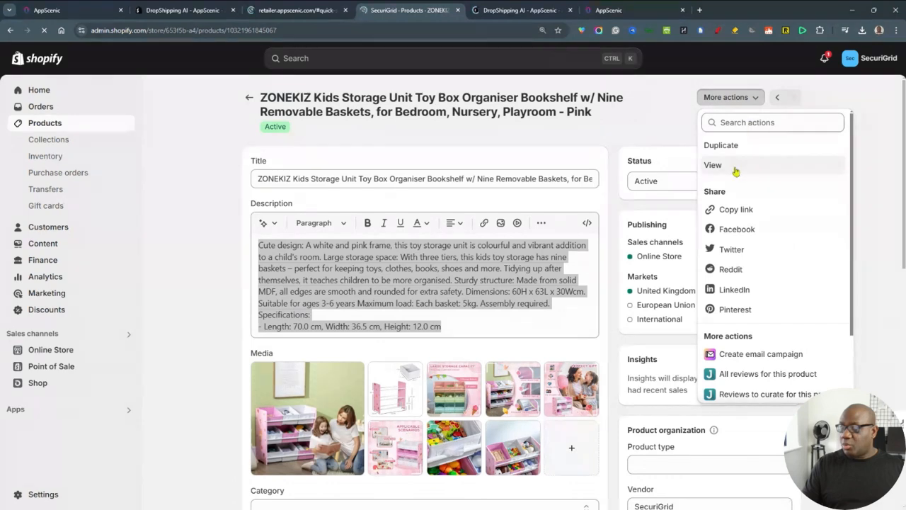
{"action": "left_click", "coordinate": [737, 167]}
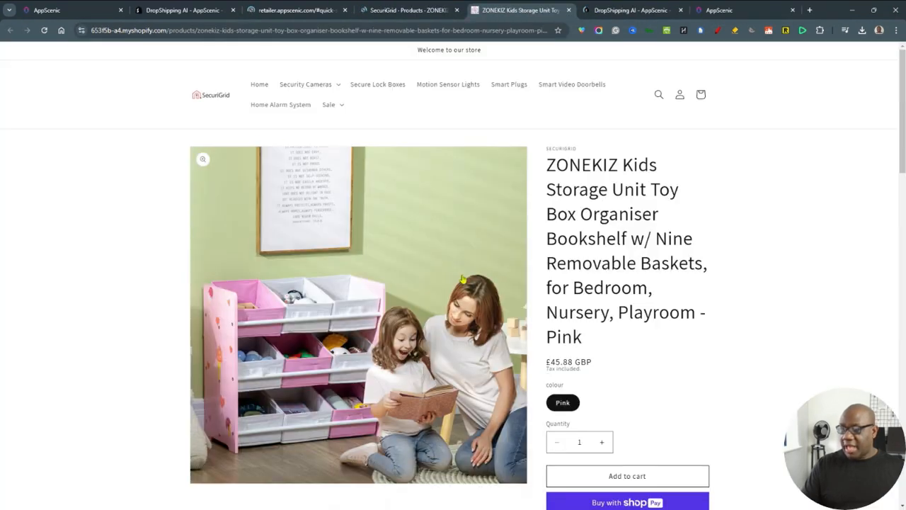
{"action": "scroll", "coordinate": [637, 284], "scroll_direction": "down", "scroll_amount": 2}
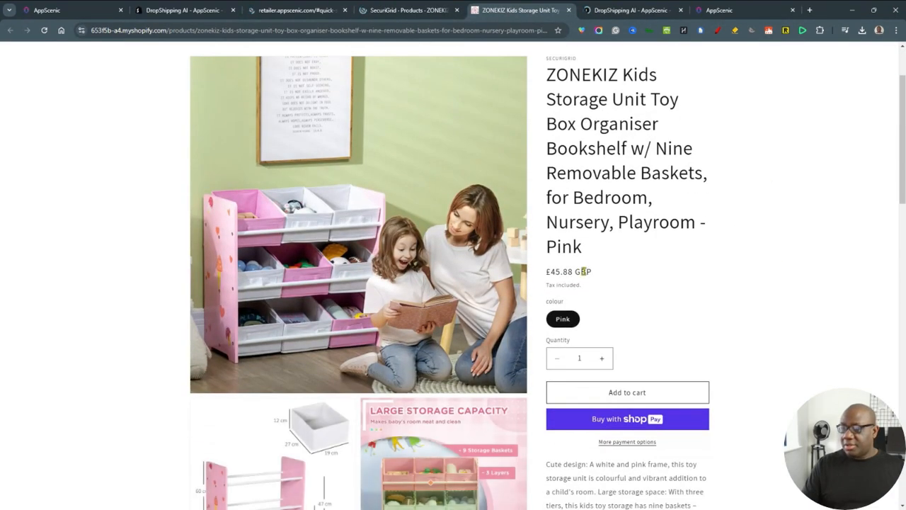
{"action": "scroll", "coordinate": [784, 269], "scroll_direction": "down", "scroll_amount": 8}
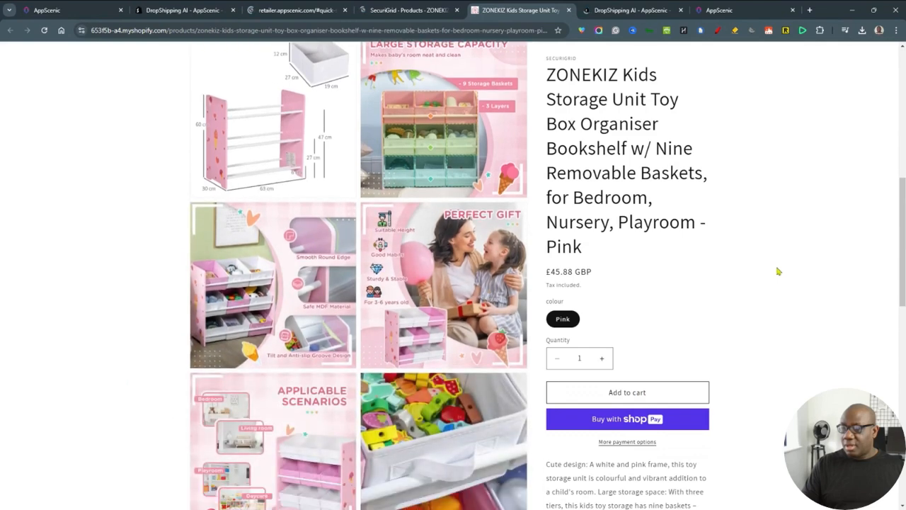
{"action": "scroll", "coordinate": [440, 235], "scroll_direction": "down", "scroll_amount": 1}
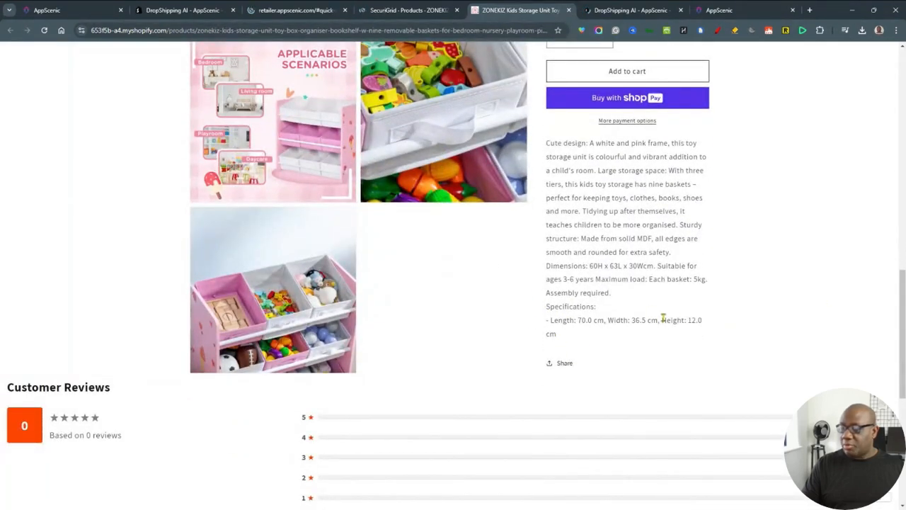
{"action": "scroll", "coordinate": [734, 268], "scroll_direction": "down", "scroll_amount": 2}
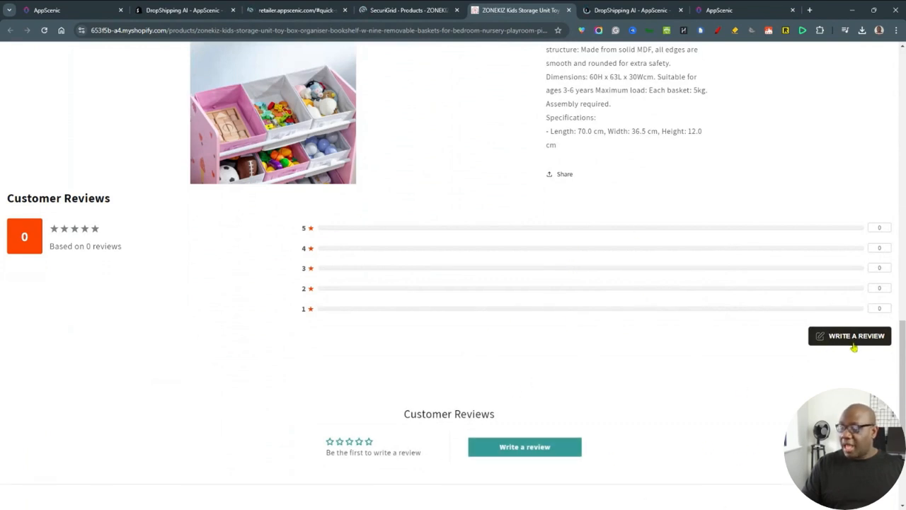
{"action": "scroll", "coordinate": [673, 487], "scroll_direction": "up", "scroll_amount": 5}
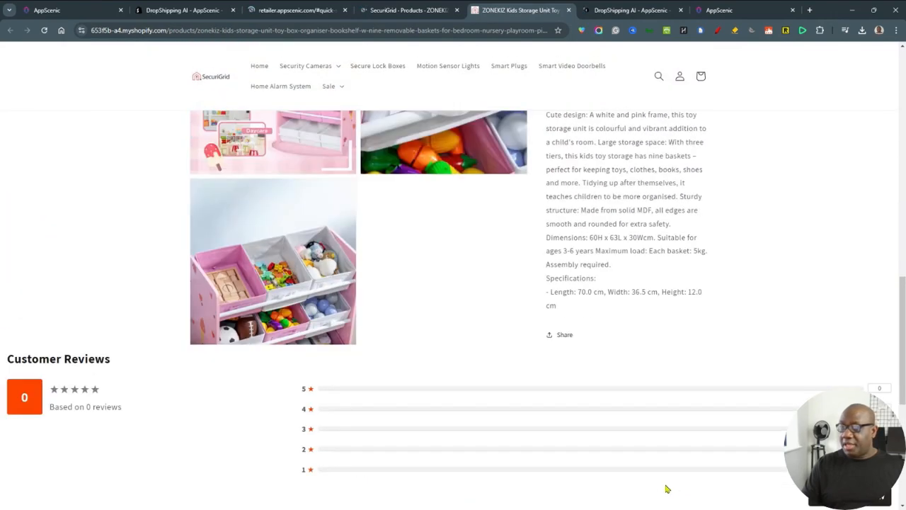
{"action": "scroll", "coordinate": [697, 347], "scroll_direction": "down", "scroll_amount": 3}
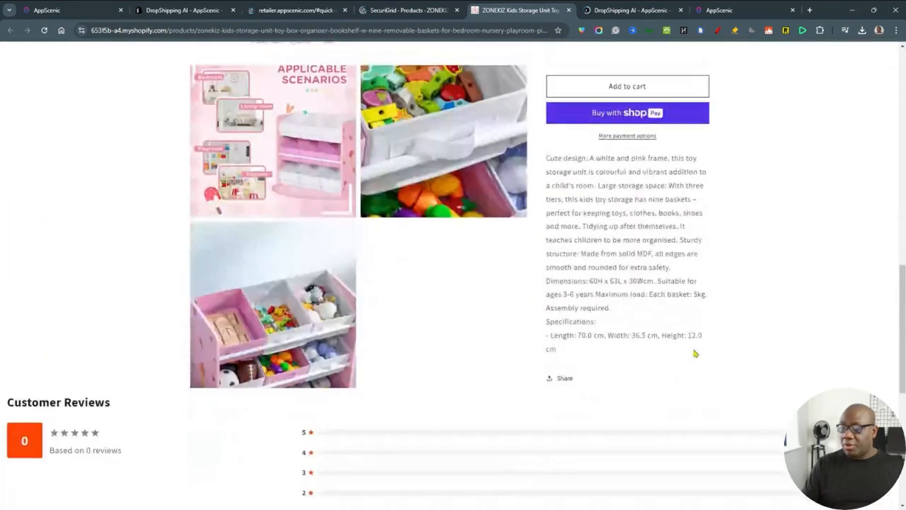
{"action": "scroll", "coordinate": [729, 365], "scroll_direction": "up", "scroll_amount": 5}
{"action": "scroll", "coordinate": [712, 311], "scroll_direction": "down", "scroll_amount": 1}
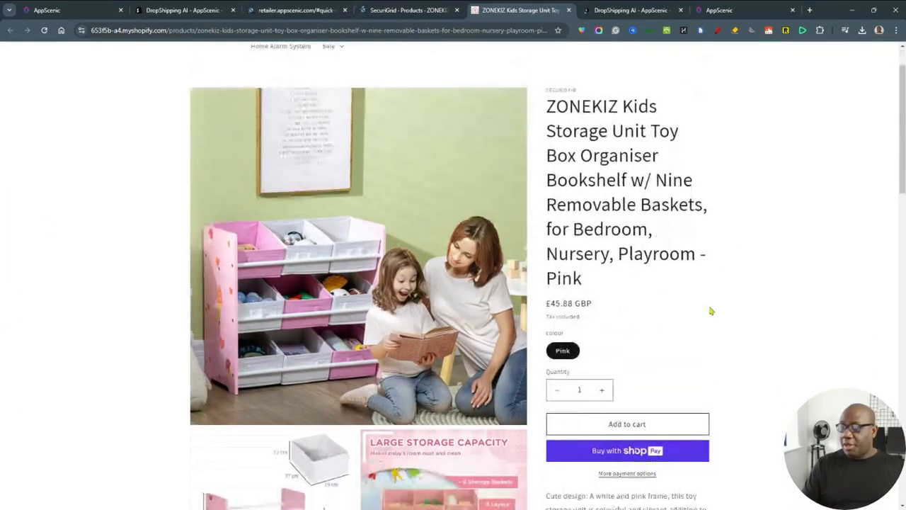
{"action": "left_click_drag", "start_coordinate": [600, 273], "coordinate": [553, 268]}
- Return to AppScenic, recheck the organiser's price, item cost and profit, and open the quick start's wallet details step
{"action": "left_click", "coordinate": [709, 11]}
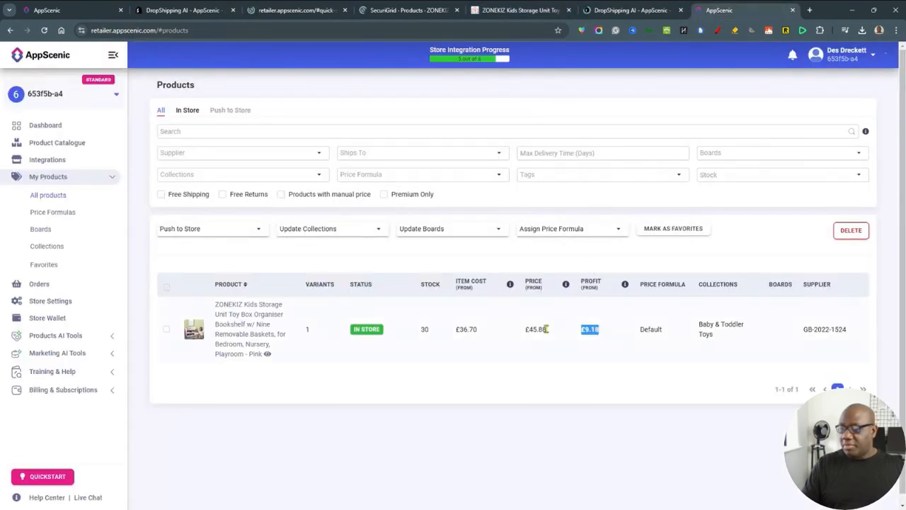
{"action": "left_click_drag", "start_coordinate": [546, 329], "coordinate": [458, 333]}
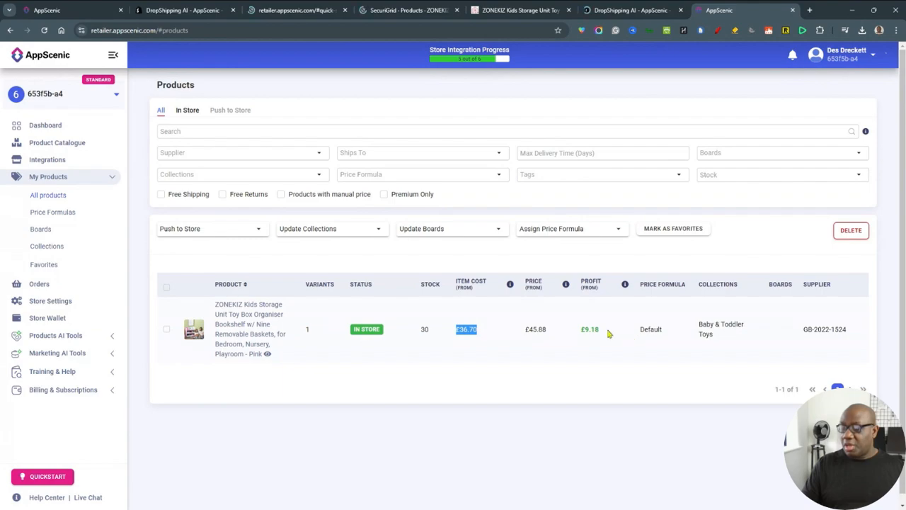
{"action": "left_click_drag", "start_coordinate": [608, 331], "coordinate": [579, 330]}
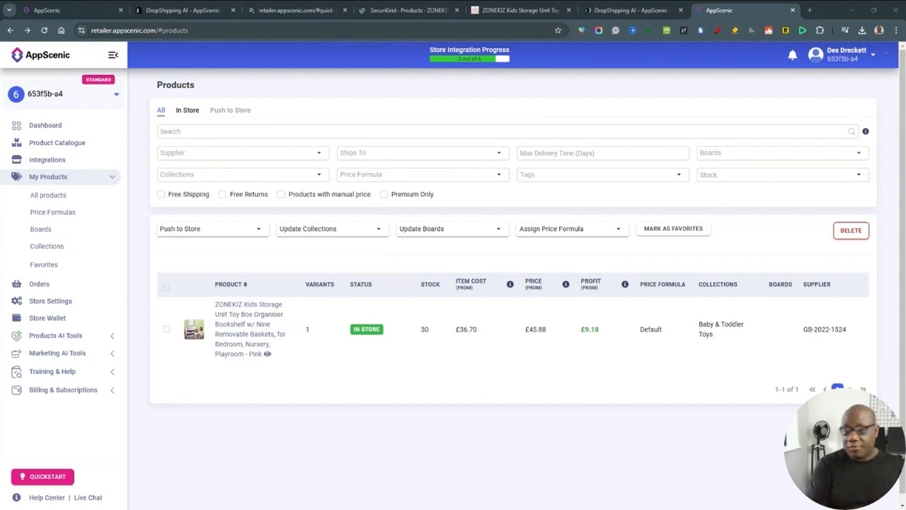
{"action": "left_click", "coordinate": [480, 63]}
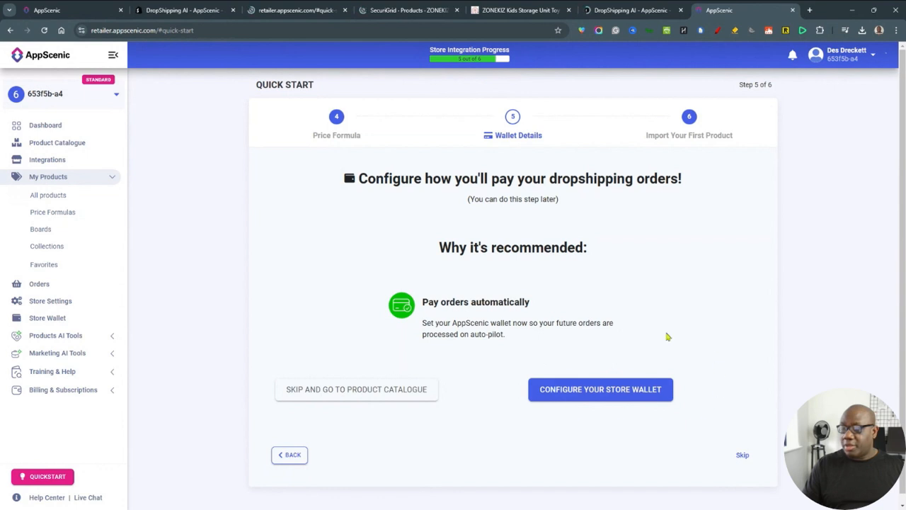
- Filter the product catalogue to items that ship from the United States and browse the Explore Products section
{"action": "left_click", "coordinate": [78, 150]}
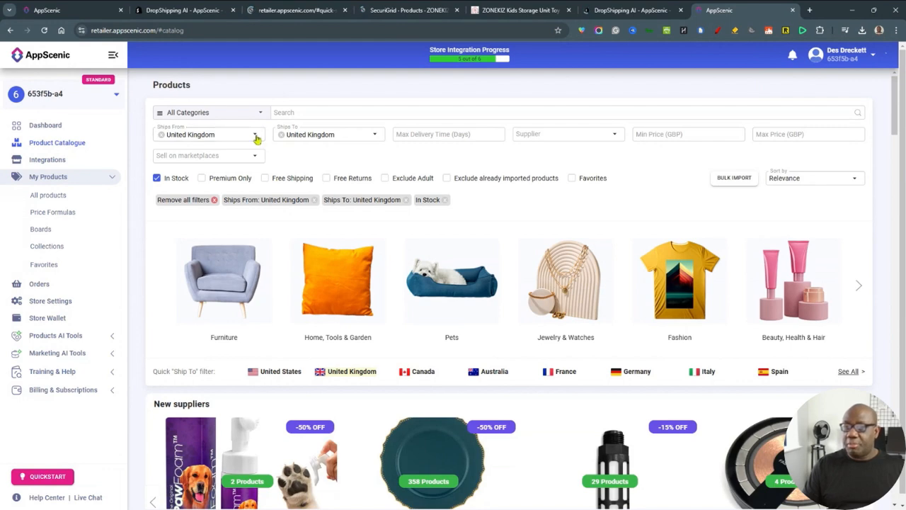
{"action": "left_click", "coordinate": [255, 137]}
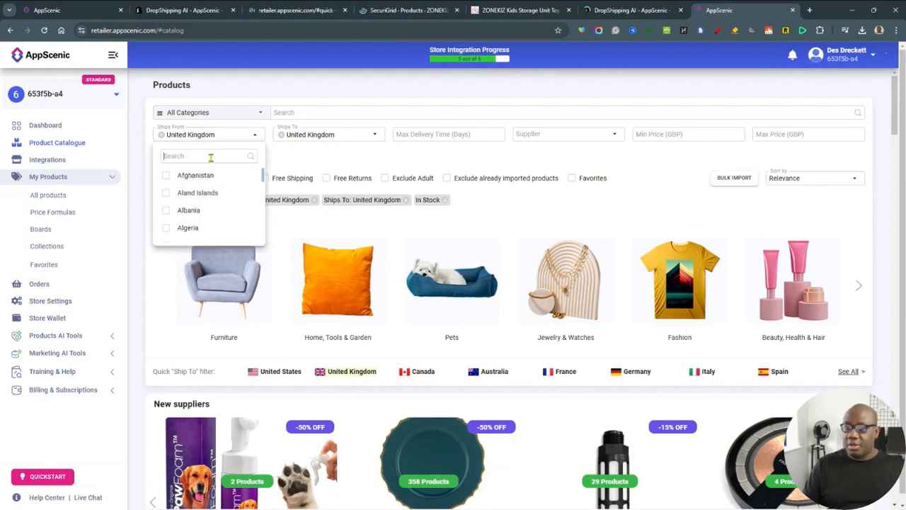
{"action": "type", "text": "unite"}
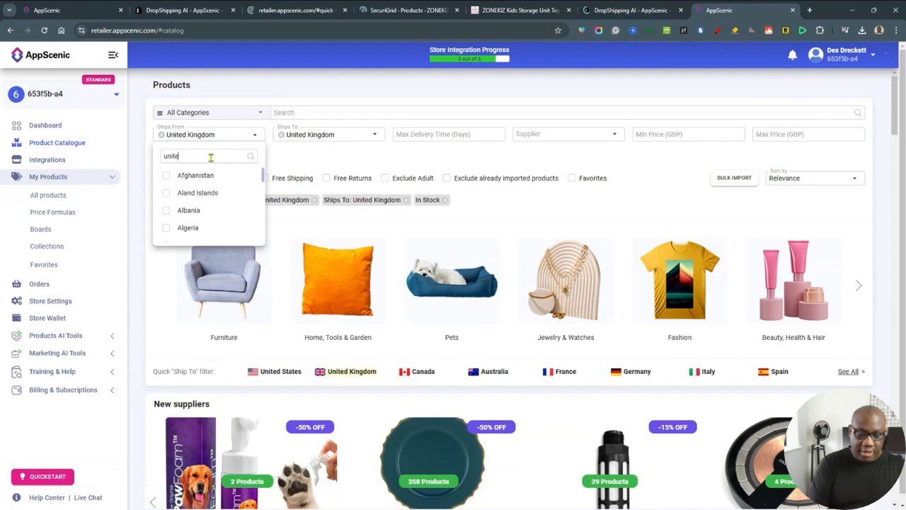
{"action": "type", "text": "d"}
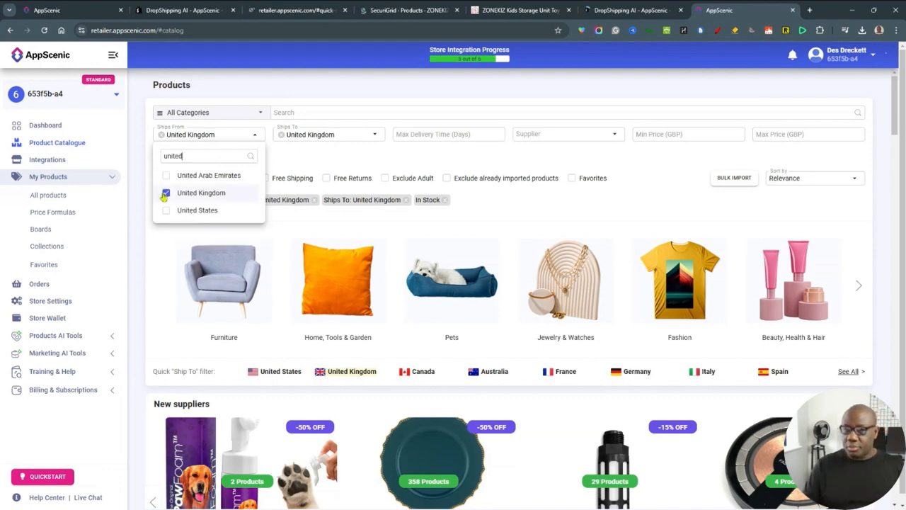
{"action": "left_click", "coordinate": [167, 211]}
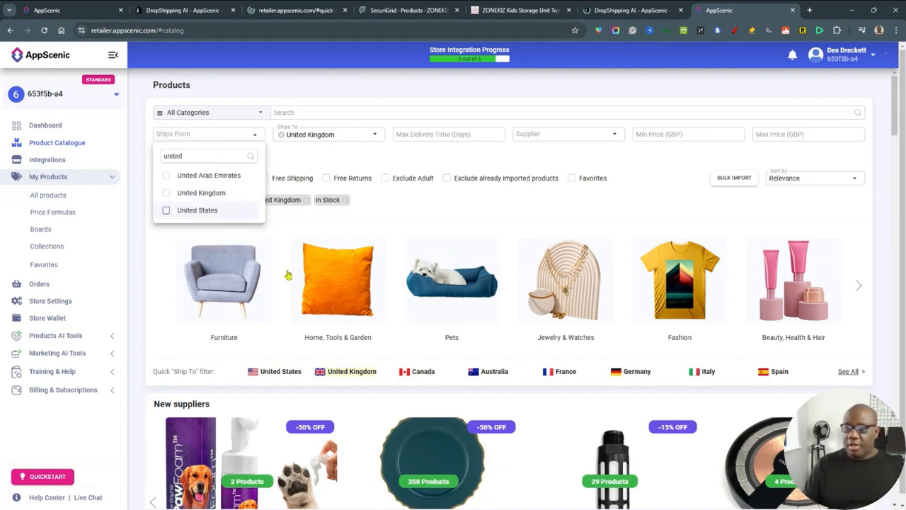
{"action": "scroll", "coordinate": [461, 150], "scroll_direction": "down", "scroll_amount": 6}
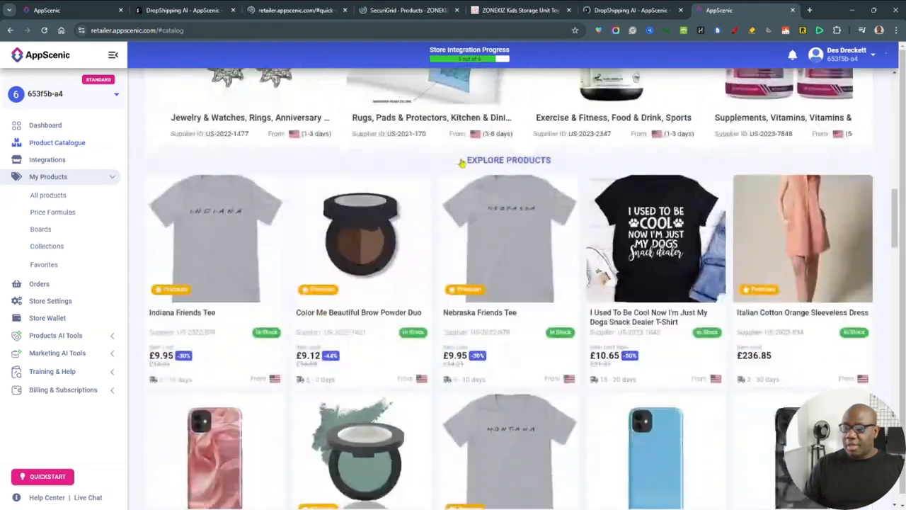
{"action": "scroll", "coordinate": [461, 163], "scroll_direction": "down", "scroll_amount": 1}
{"action": "mouse_move", "coordinate": [242, 326]}
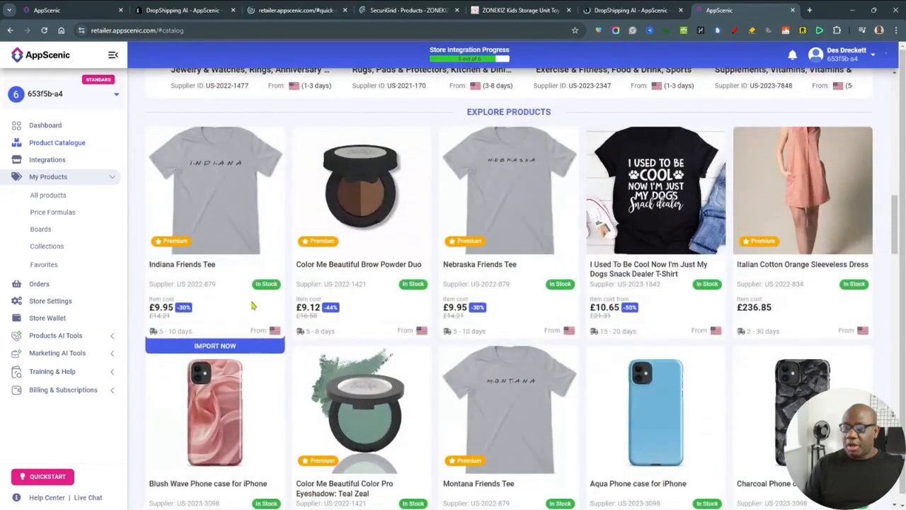
{"action": "scroll", "coordinate": [236, 325], "scroll_direction": "up", "scroll_amount": 3}
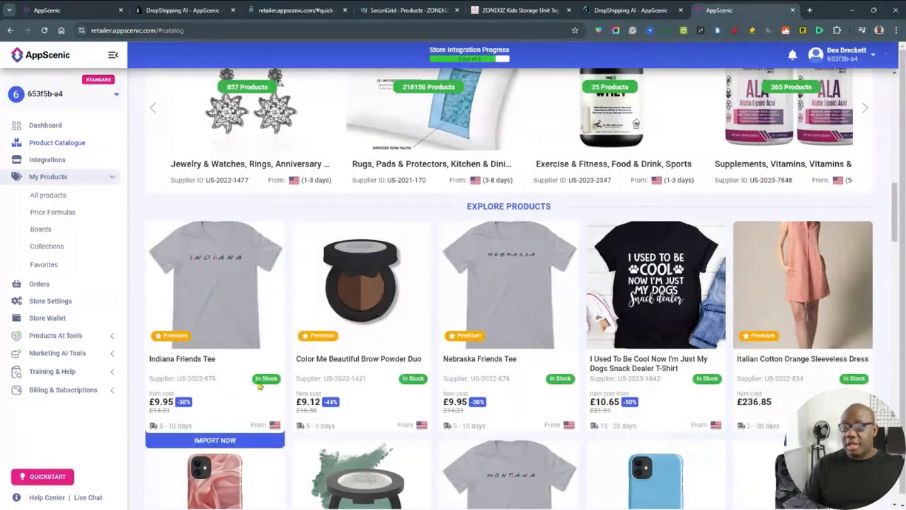
- Leave the product catalogue and look through the store's Price Formulas, Boards, Collections and Favorites pages
{"action": "scroll", "coordinate": [259, 385], "scroll_direction": "up", "scroll_amount": 1}
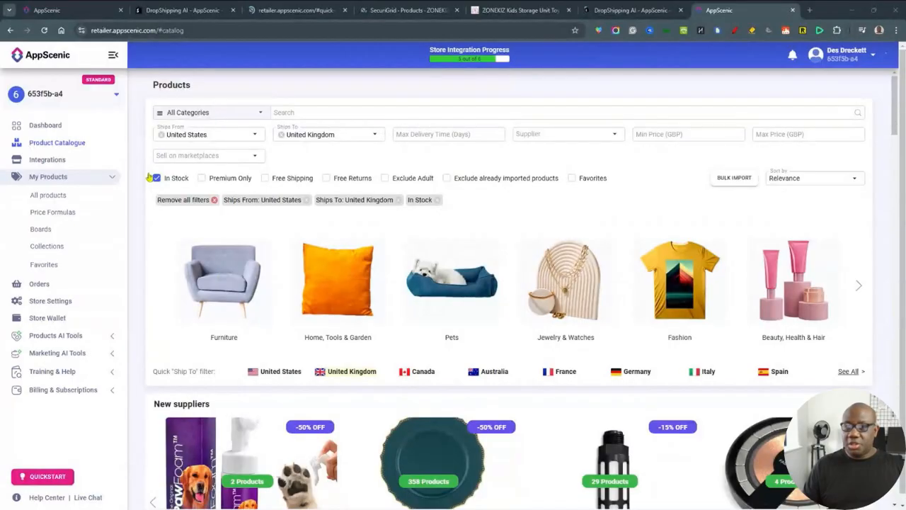
{"action": "left_click", "coordinate": [54, 214]}
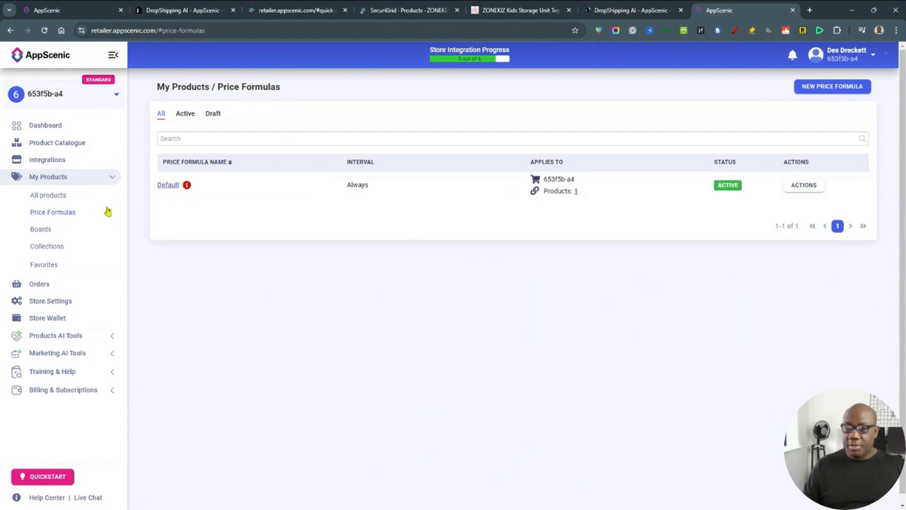
{"action": "left_click", "coordinate": [43, 233]}
{"action": "left_click", "coordinate": [45, 247]}
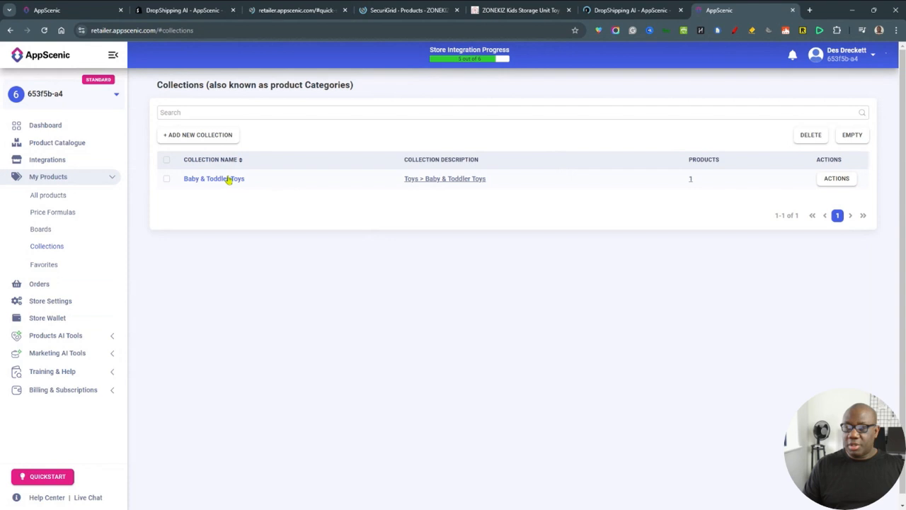
{"action": "left_click", "coordinate": [51, 267]}
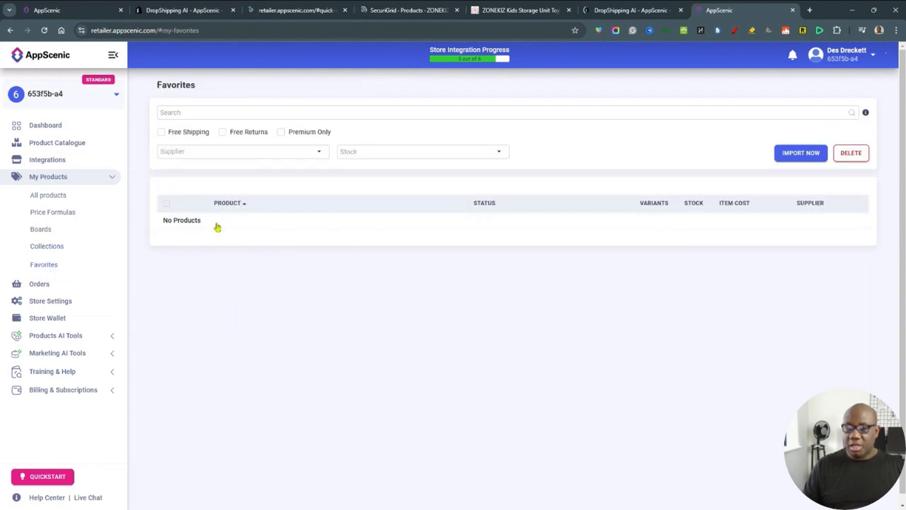
- Check the Orders and Store Settings pages, and open the setup form for the store wallet
{"action": "left_click", "coordinate": [52, 286]}
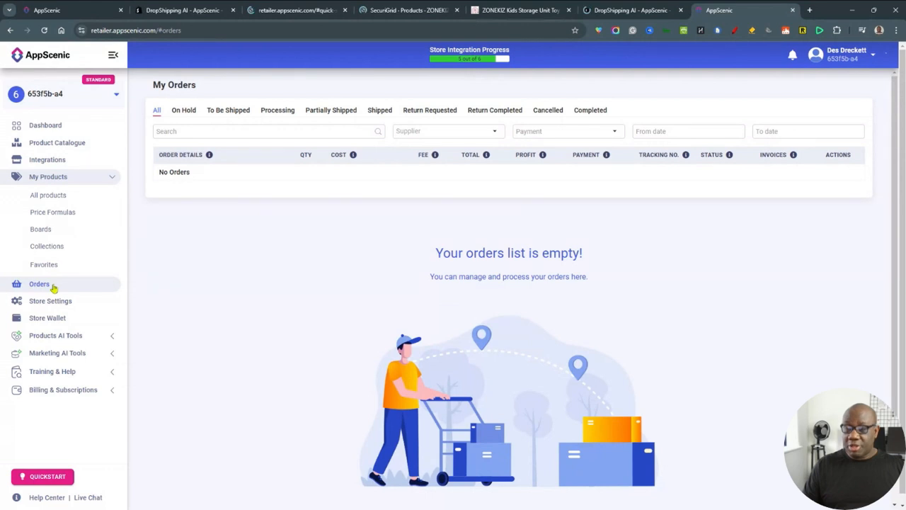
{"action": "left_click_drag", "start_coordinate": [586, 259], "coordinate": [447, 261]}
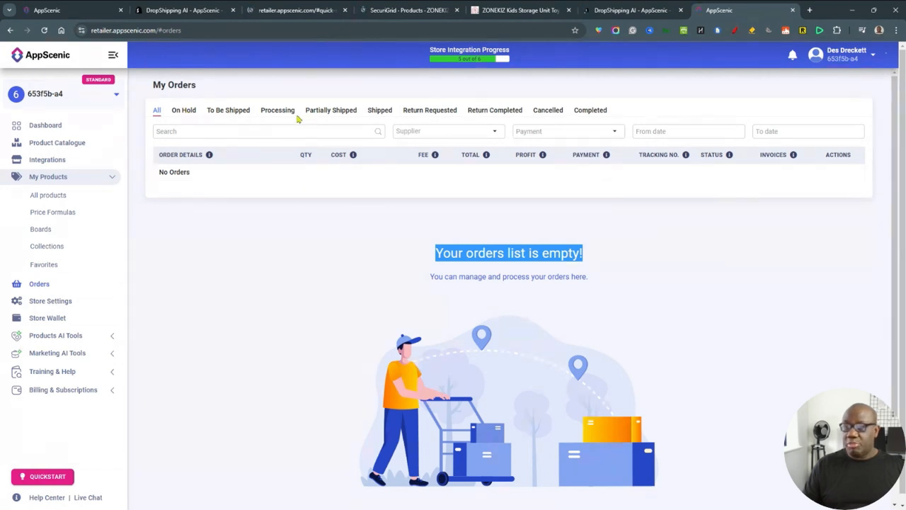
{"action": "left_click", "coordinate": [63, 305]}
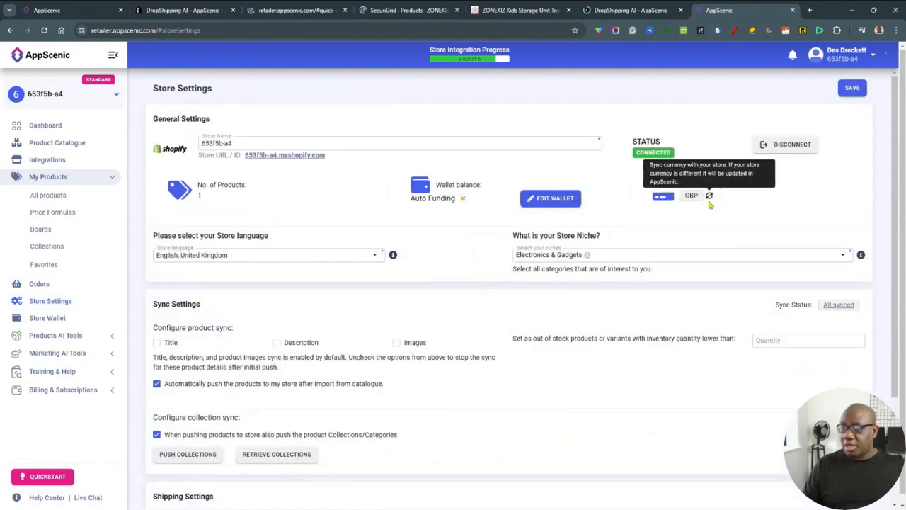
{"action": "left_click", "coordinate": [59, 318]}
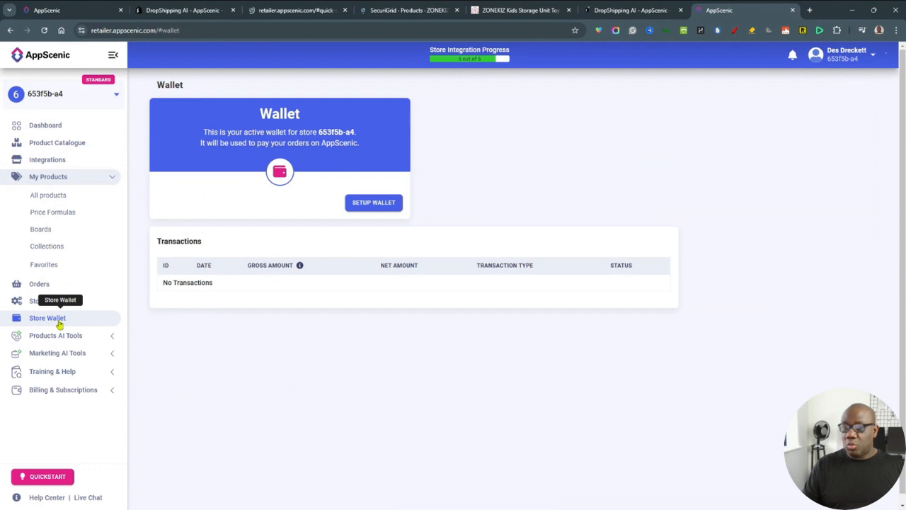
{"action": "left_click", "coordinate": [389, 210]}
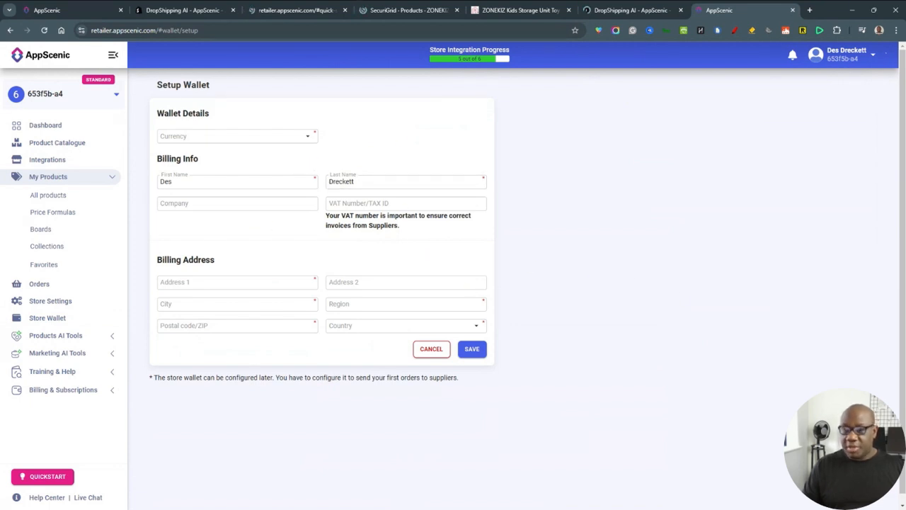
- Run AI improvements on the title and description of the ZONEKIZ Kids Storage Unit in the Products AI Tools
{"action": "left_click", "coordinate": [71, 336]}
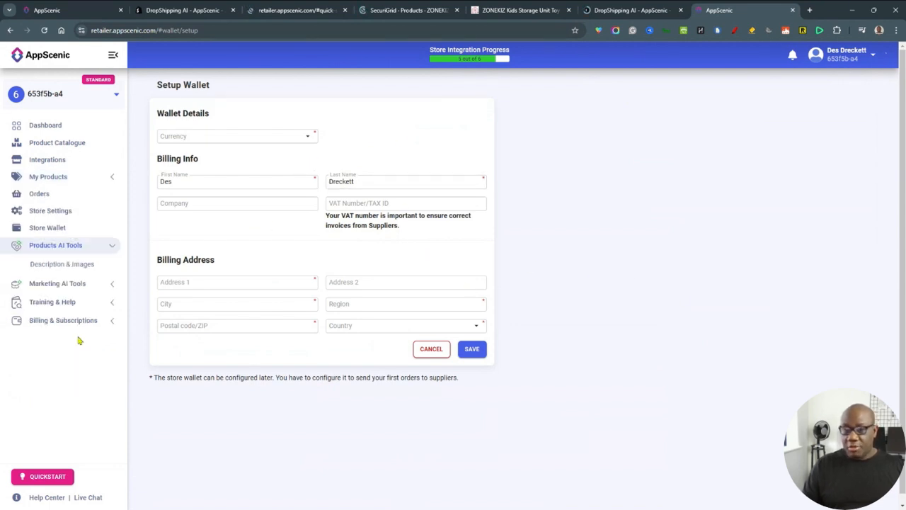
{"action": "left_click", "coordinate": [64, 267]}
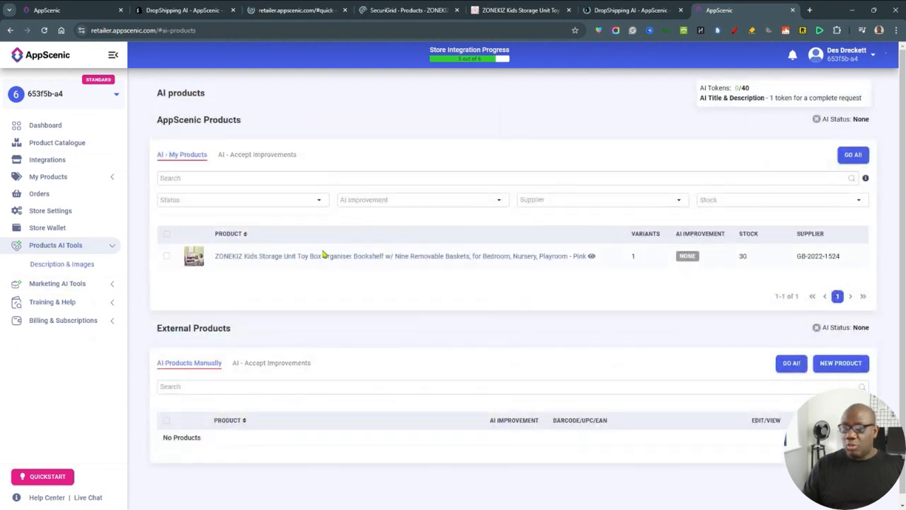
{"action": "left_click", "coordinate": [247, 262]}
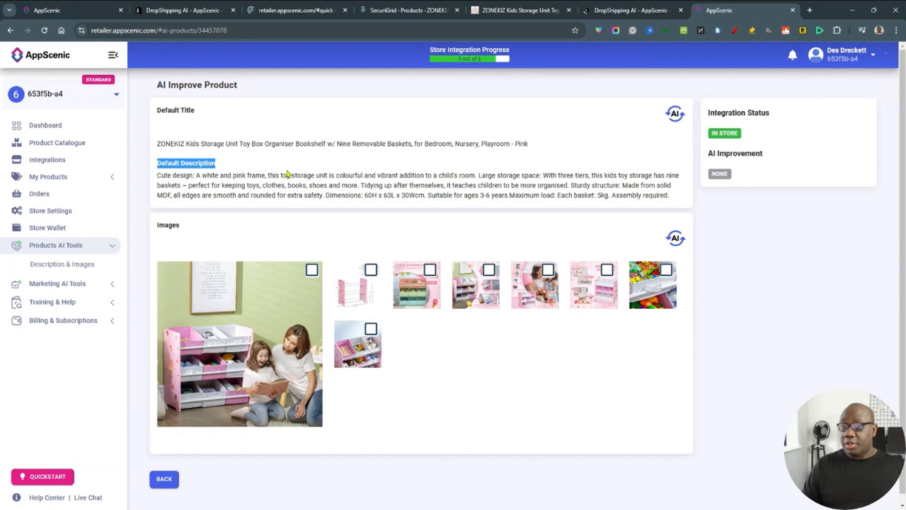
{"action": "left_click", "coordinate": [264, 175]}
{"action": "left_click_drag", "start_coordinate": [216, 164], "coordinate": [161, 163]}
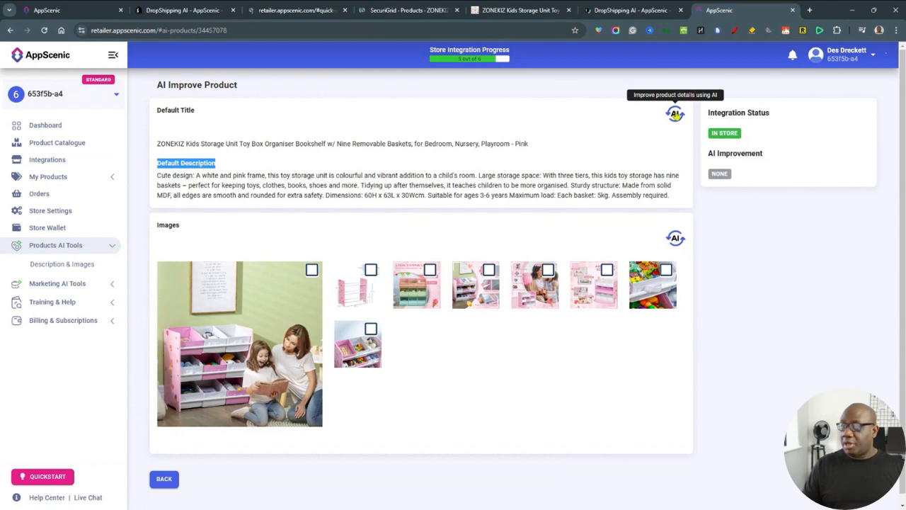
{"action": "left_click", "coordinate": [675, 115]}
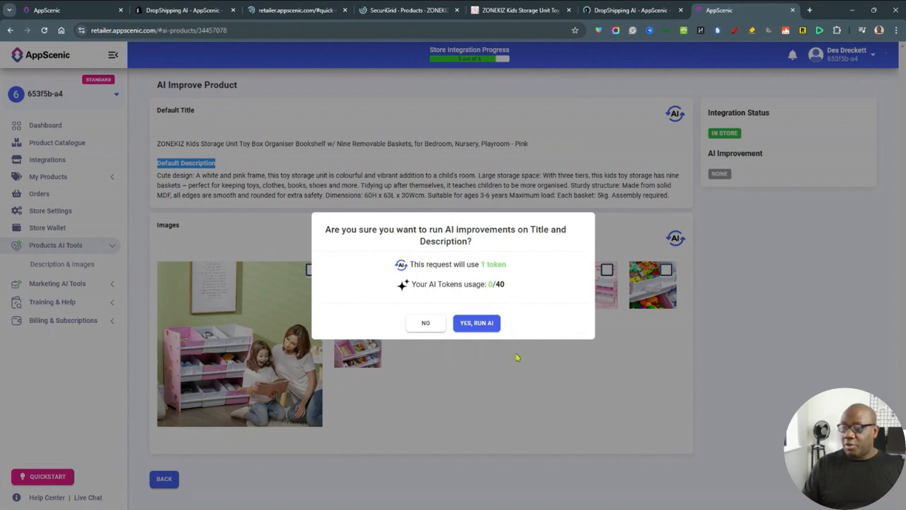
{"action": "left_click", "coordinate": [478, 324]}
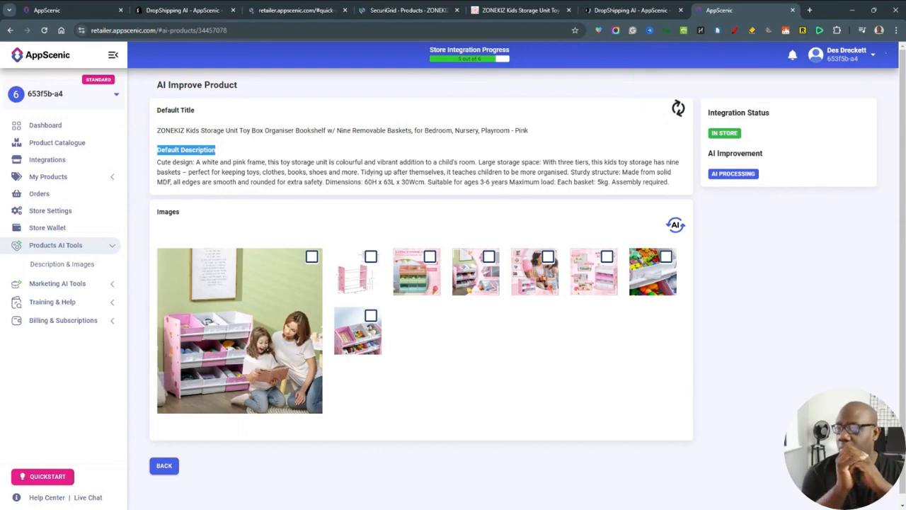
- Review the AI-generated title and description against the organiser's default text
{"action": "scroll", "coordinate": [621, 348], "scroll_direction": "down", "scroll_amount": 2}
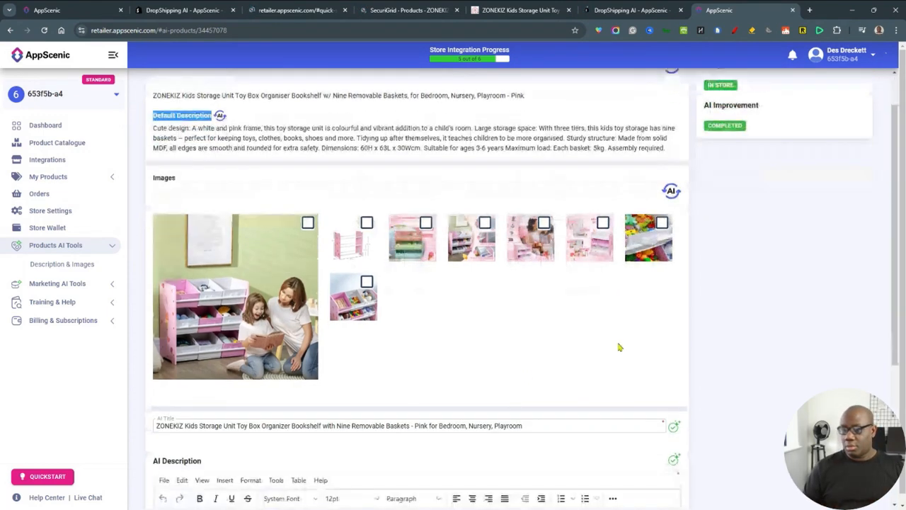
{"action": "scroll", "coordinate": [618, 345], "scroll_direction": "up", "scroll_amount": 2}
{"action": "scroll", "coordinate": [618, 345], "scroll_direction": "down", "scroll_amount": 6}
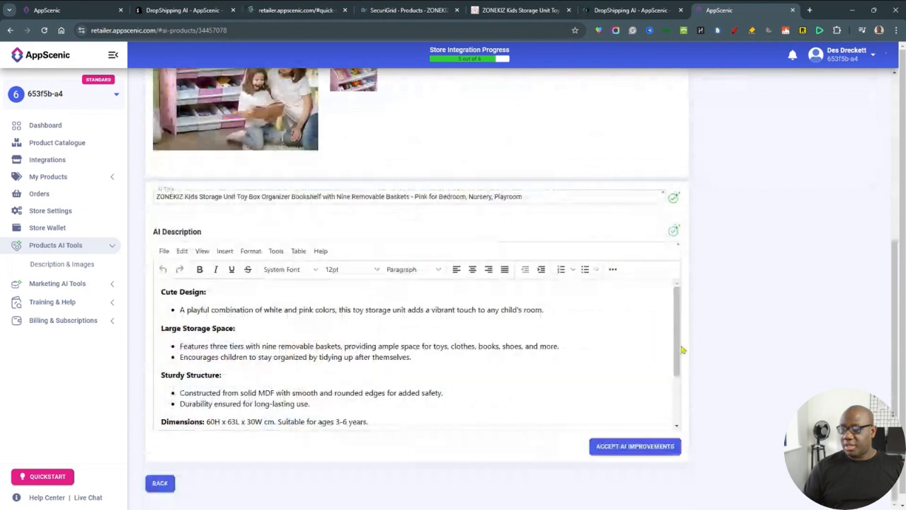
{"action": "mouse_move", "coordinate": [678, 348]}
{"action": "left_mouse_down"}
{"action": "mouse_move", "coordinate": [677, 399]}
{"action": "mouse_move", "coordinate": [677, 351]}
{"action": "left_mouse_up"}
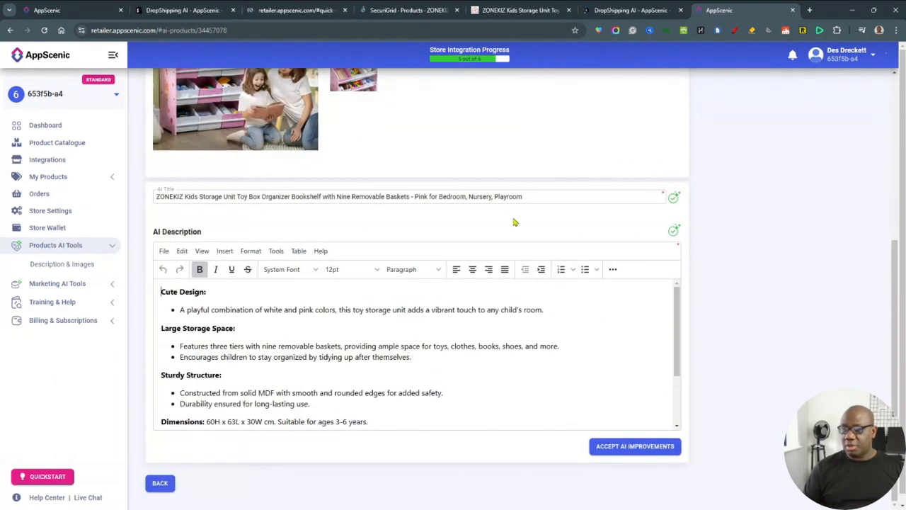
- Examine the Advertising & Social Media and SEO marketing AI tools, and look over the AppScenic Dropshipping Academy page
{"action": "left_click", "coordinate": [50, 289]}
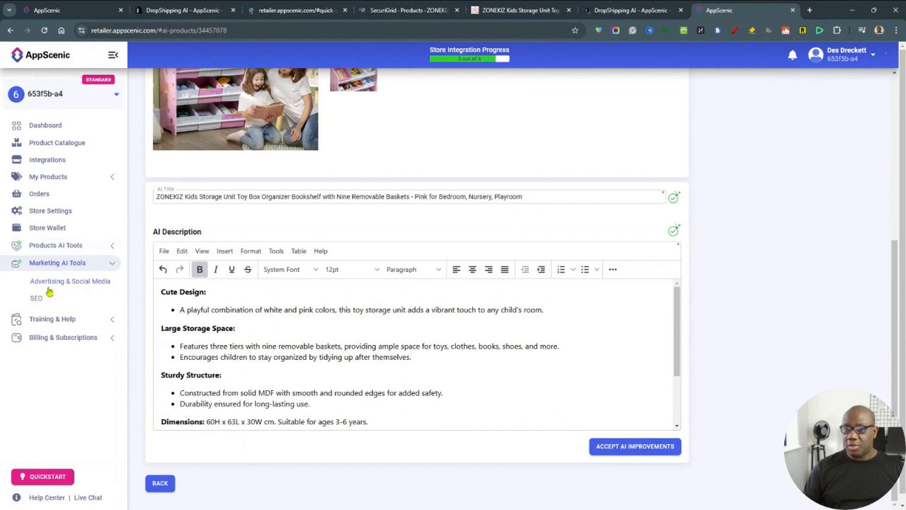
{"action": "left_click", "coordinate": [56, 287]}
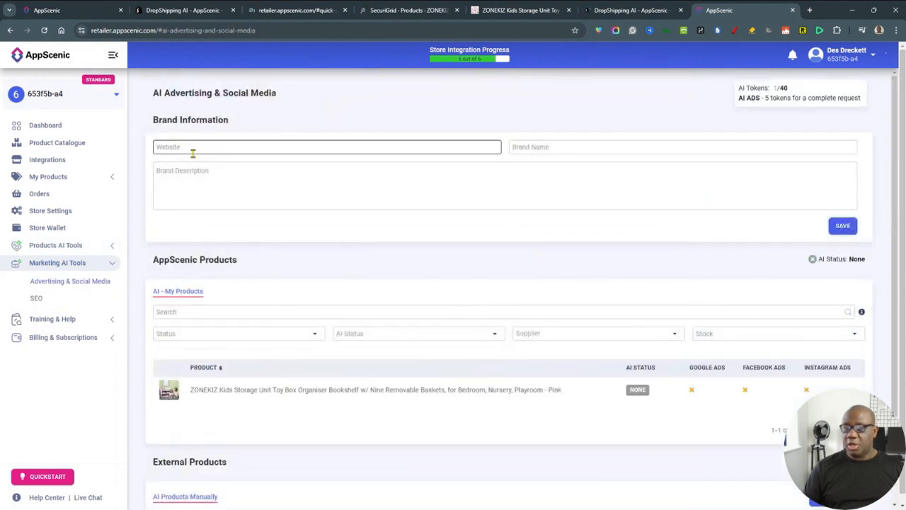
{"action": "scroll", "coordinate": [257, 245], "scroll_direction": "down", "scroll_amount": 3}
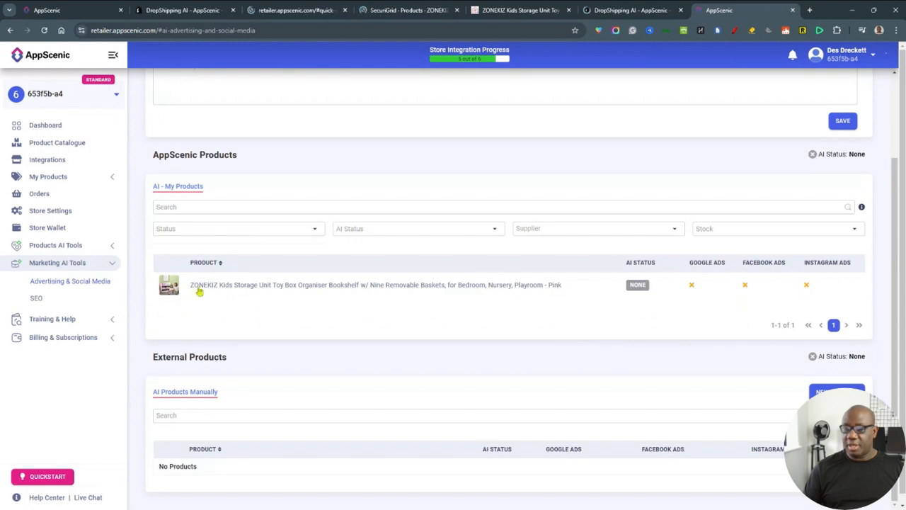
{"action": "left_click", "coordinate": [36, 298]}
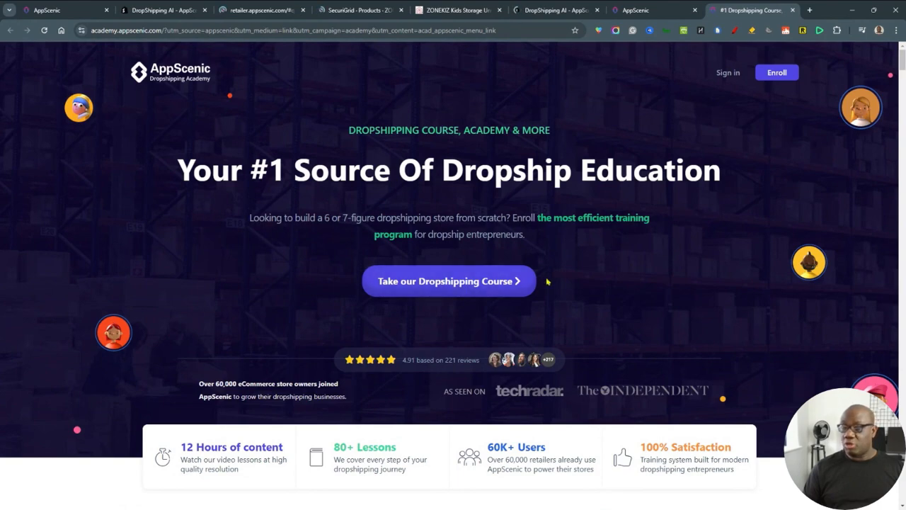
{"action": "scroll", "coordinate": [547, 282], "scroll_direction": "down", "scroll_amount": 3}
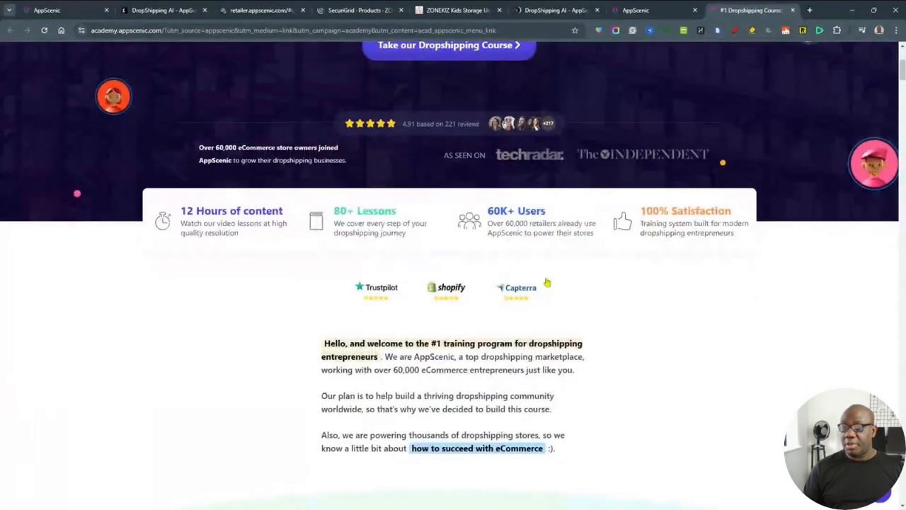
{"action": "scroll", "coordinate": [536, 284], "scroll_direction": "up", "scroll_amount": 3}
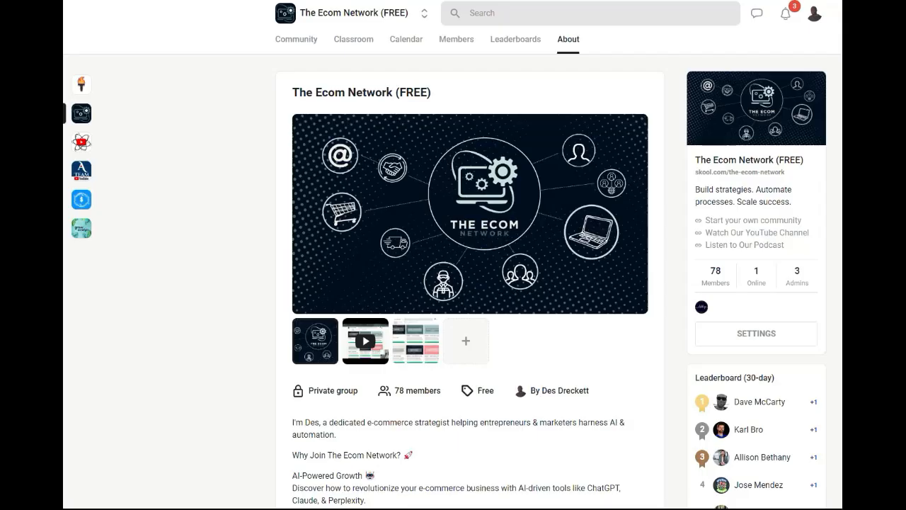
- Switch to The Ecom Network group on Skool and read through its About page description
{"action": "scroll", "coordinate": [453, 255], "scroll_direction": "down", "scroll_amount": 1}
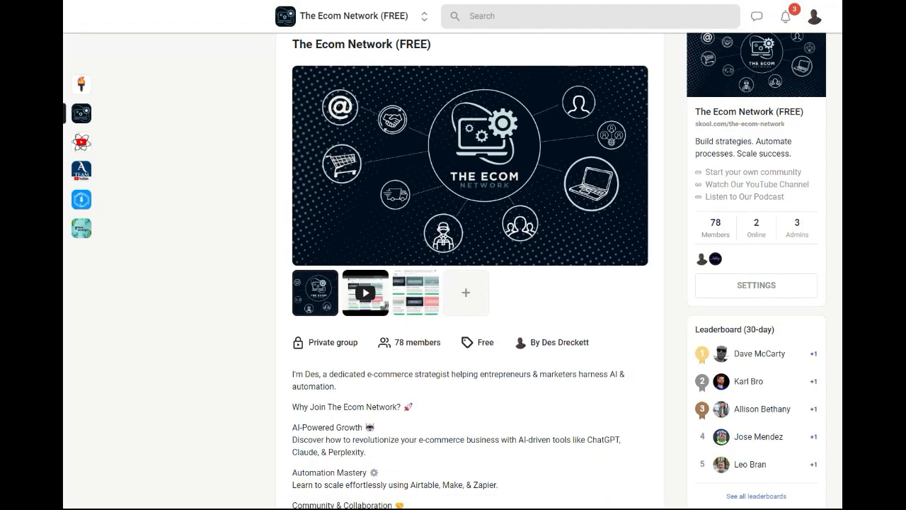
{"action": "scroll", "coordinate": [559, 269], "scroll_direction": "down", "scroll_amount": 1}
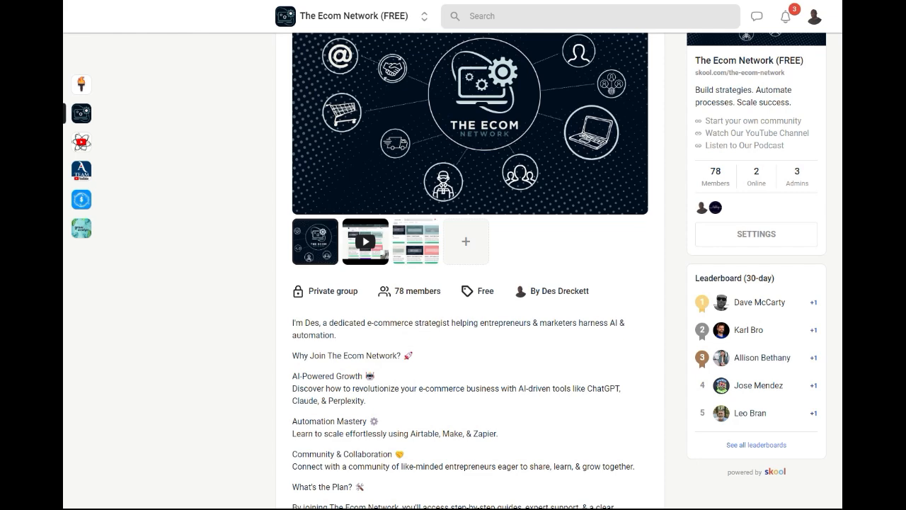
{"action": "scroll", "coordinate": [559, 269], "scroll_direction": "down", "scroll_amount": 3}
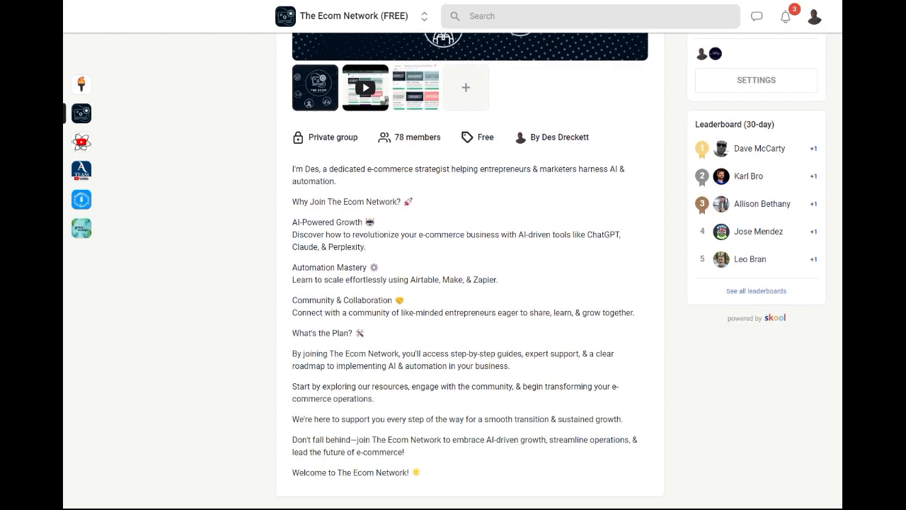
{"action": "scroll", "coordinate": [559, 269], "scroll_direction": "up", "scroll_amount": 4}
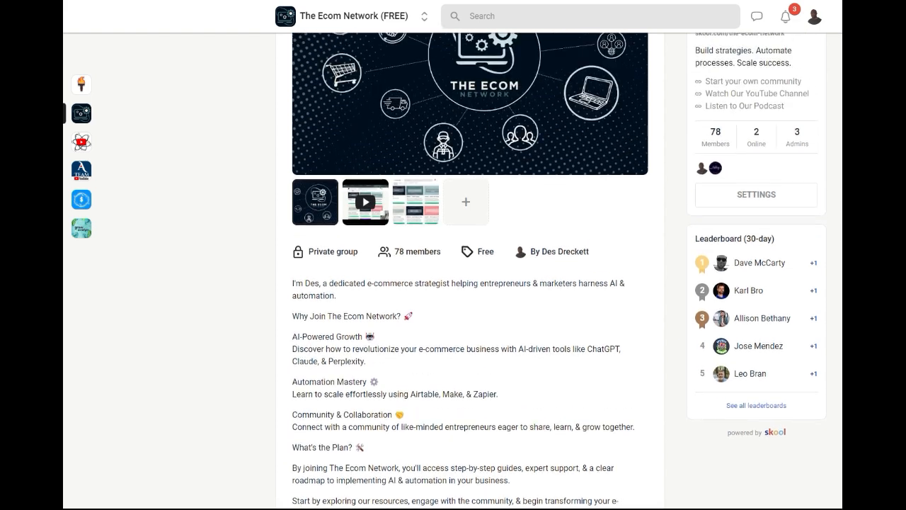
{"action": "scroll", "coordinate": [470, 269], "scroll_direction": "up", "scroll_amount": 1}
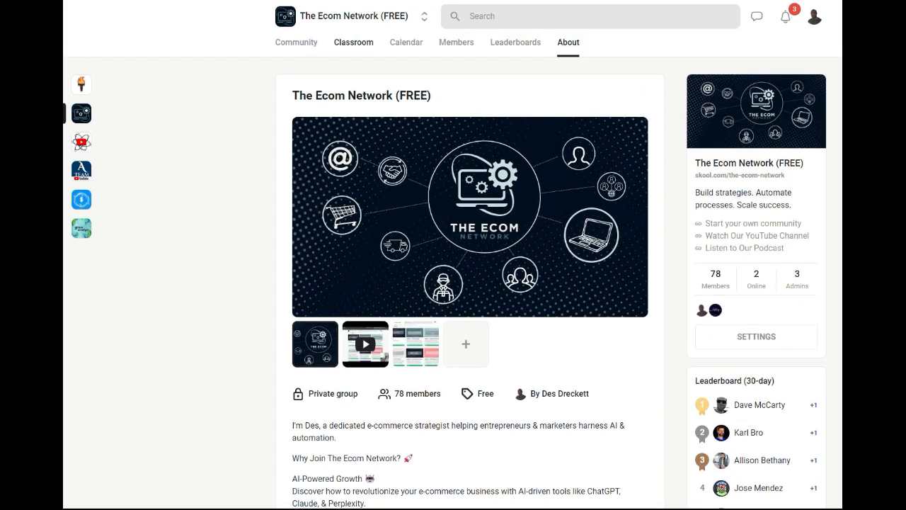
- Open The Ecom Network's Community feed and browse its pinned and recent posts
{"action": "left_click", "coordinate": [296, 42]}
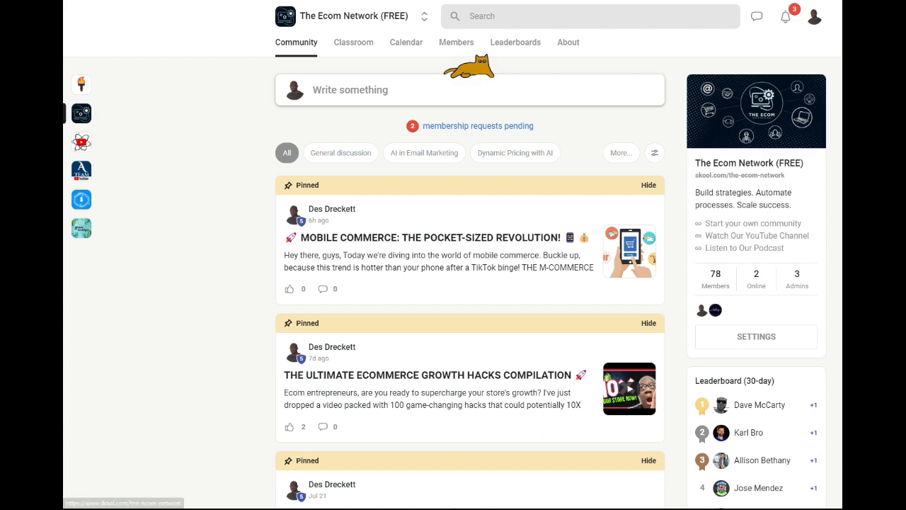
{"action": "scroll", "coordinate": [470, 269], "scroll_direction": "down", "scroll_amount": 1}
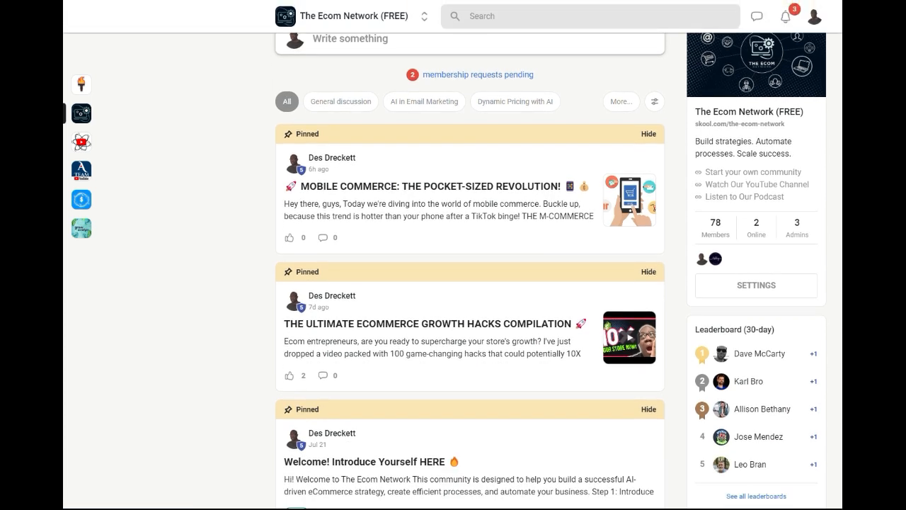
{"action": "scroll", "coordinate": [470, 269], "scroll_direction": "down", "scroll_amount": 3}
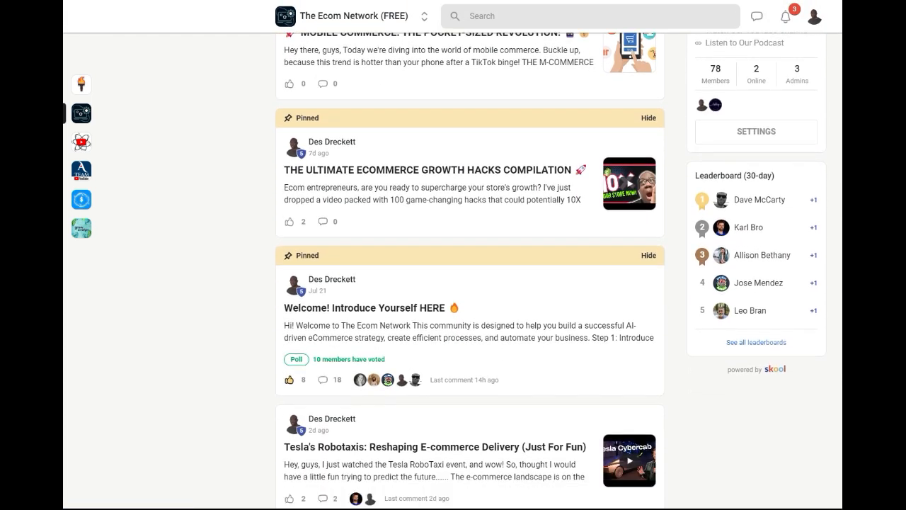
{"action": "scroll", "coordinate": [470, 269], "scroll_direction": "down", "scroll_amount": 4}
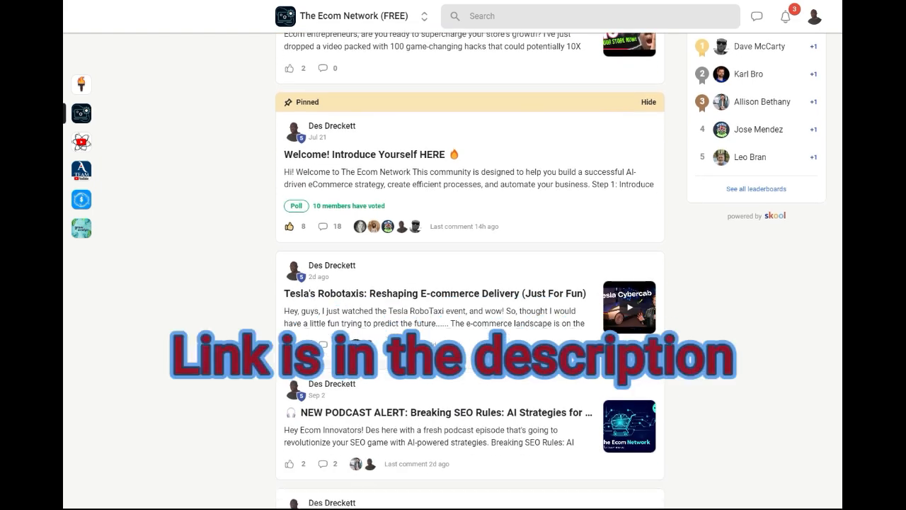
{"action": "scroll", "coordinate": [470, 269], "scroll_direction": "down", "scroll_amount": 4}
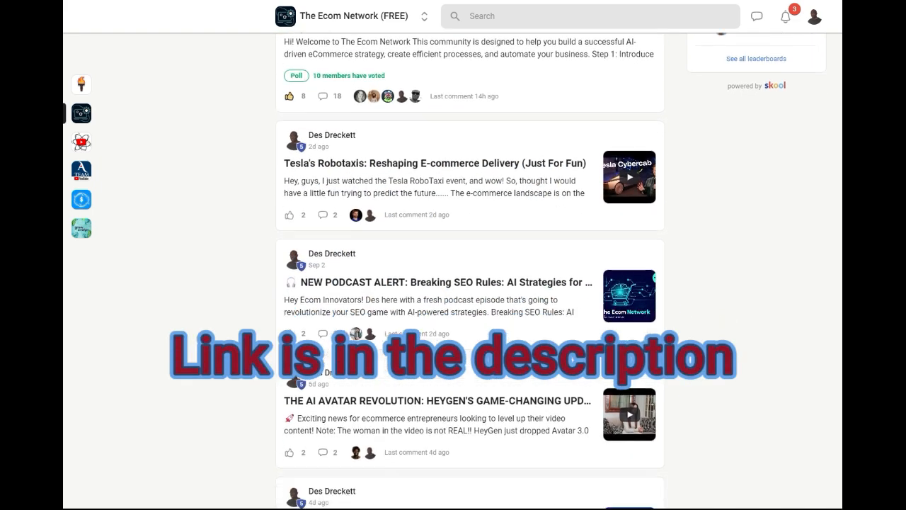
{"action": "scroll", "coordinate": [470, 269], "scroll_direction": "down", "scroll_amount": 1}
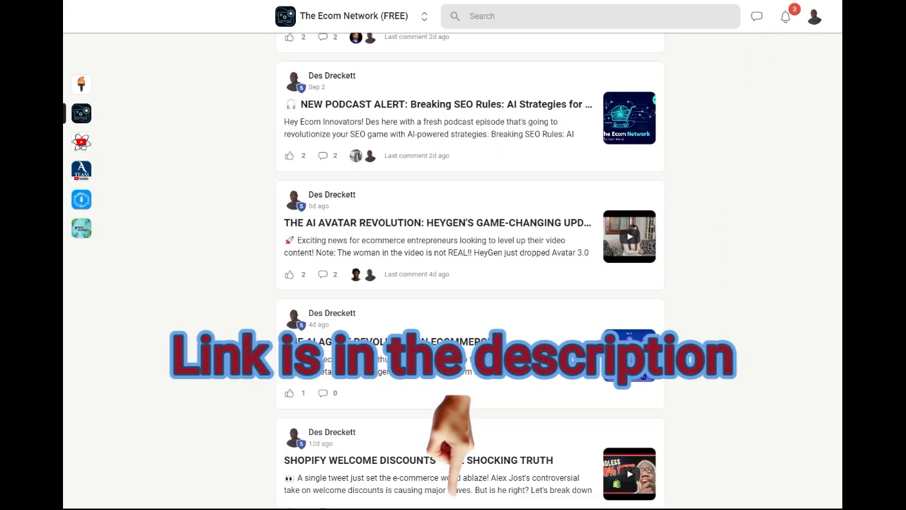
{"action": "scroll", "coordinate": [470, 269], "scroll_direction": "down", "scroll_amount": 1}
{"action": "scroll", "coordinate": [470, 269], "scroll_direction": "down", "scroll_amount": 4}
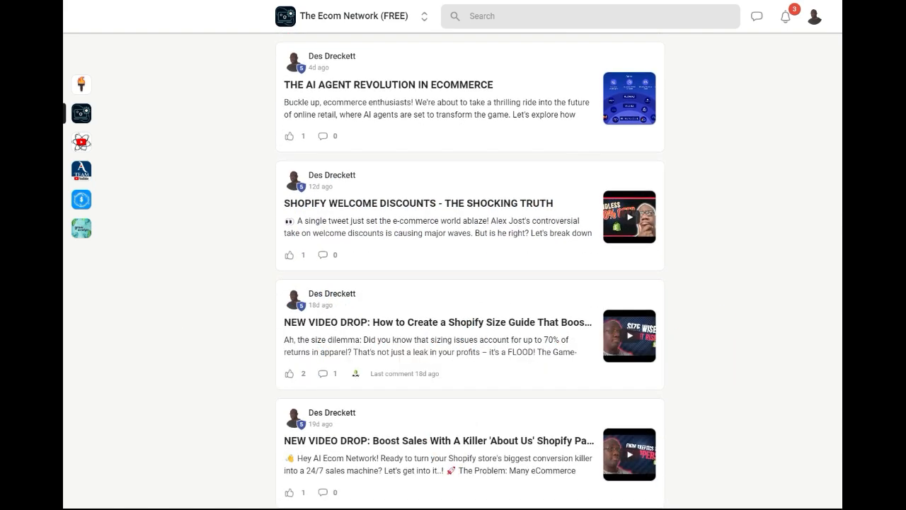
{"action": "scroll", "coordinate": [471, 269], "scroll_direction": "down", "scroll_amount": 4}
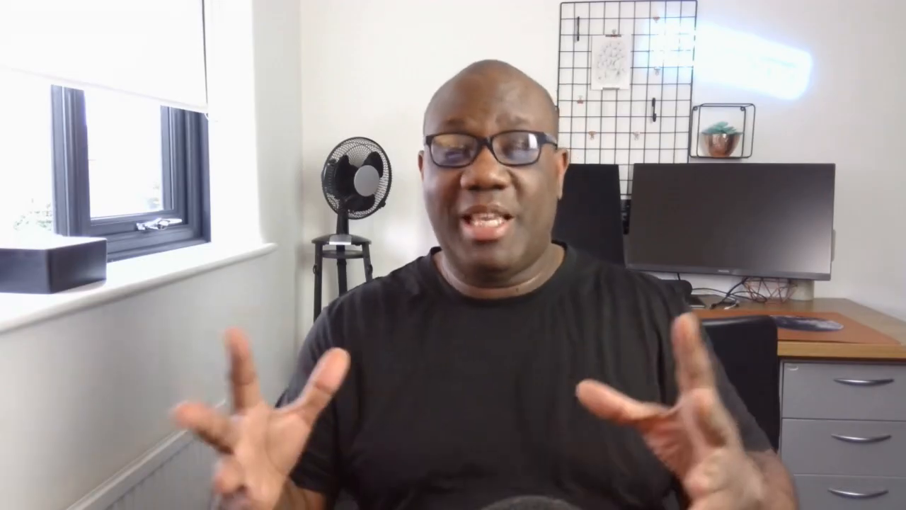